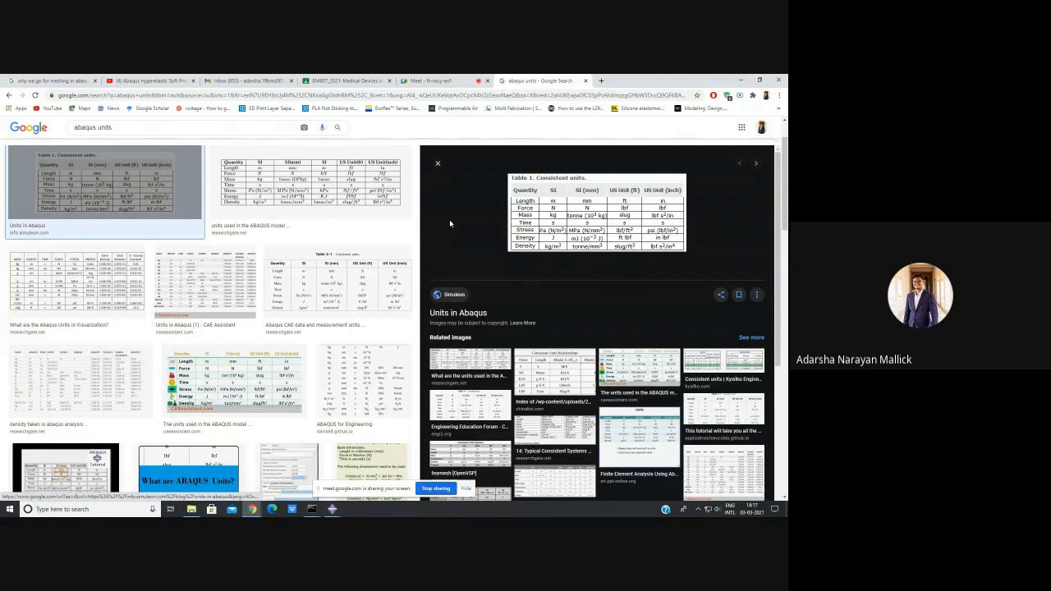
# - Switch to Abaqus/CAE and add an isotropic thermal conductivity of 0.18 to the Acrylic Plastic material
pyautogui.hotkey('alt', 'Tab')
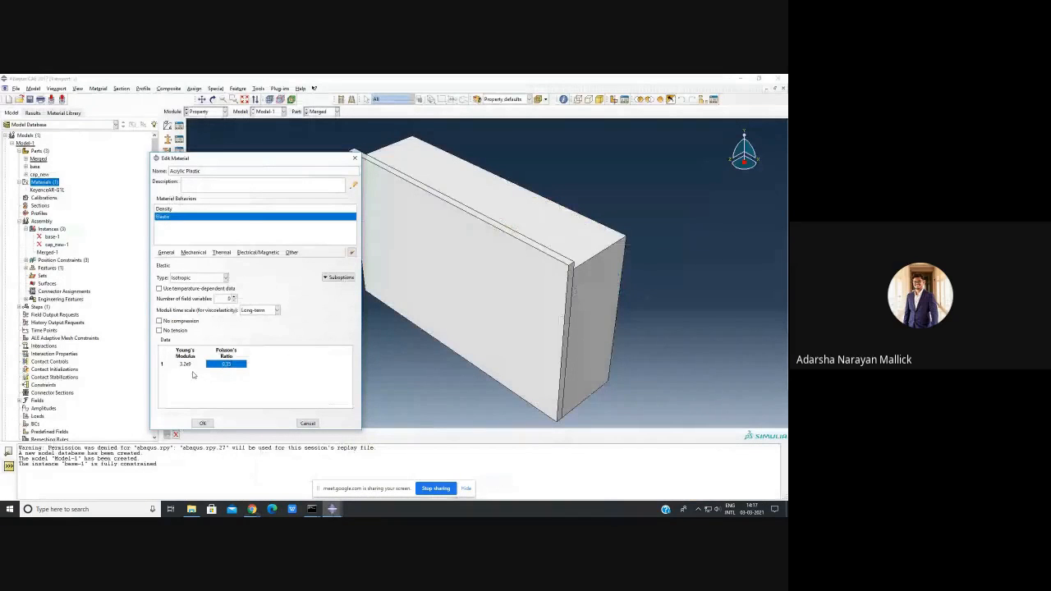
pyautogui.click(222, 253)
pyautogui.click(227, 260)
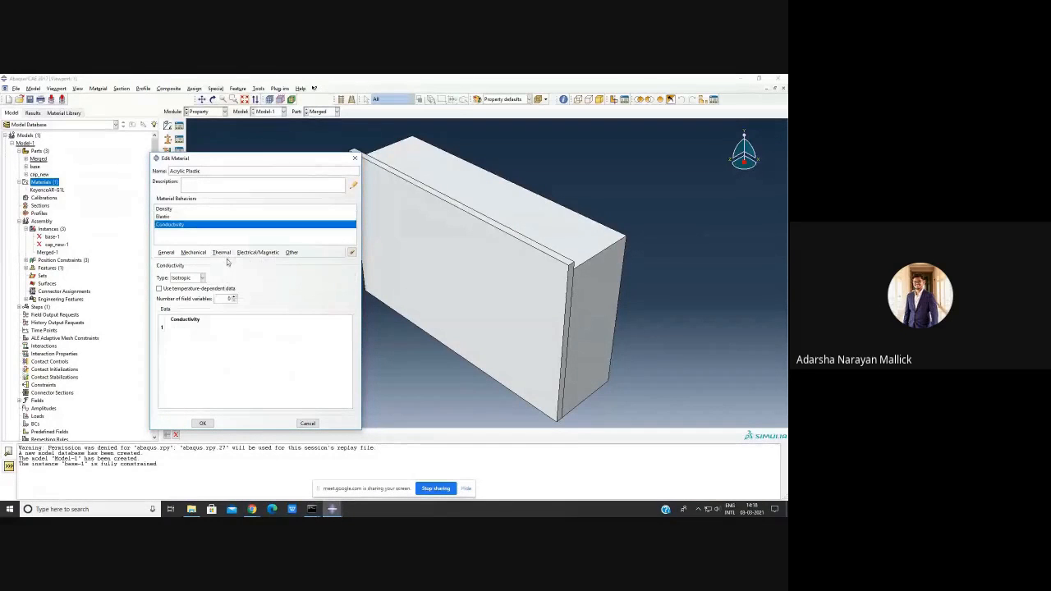
pyautogui.click(193, 327)
pyautogui.write('0.18')
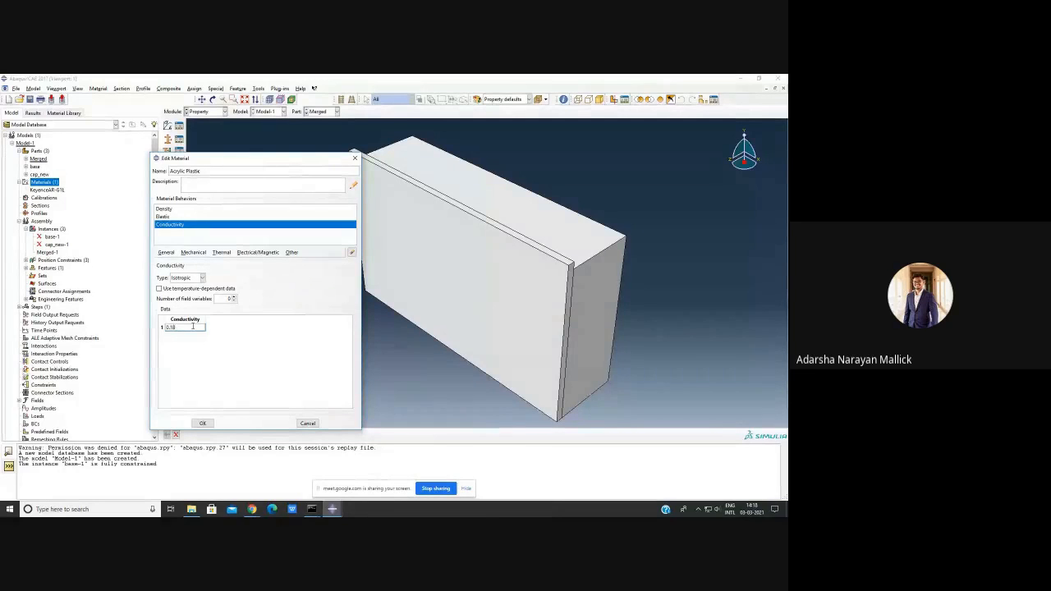
pyautogui.press('Return')
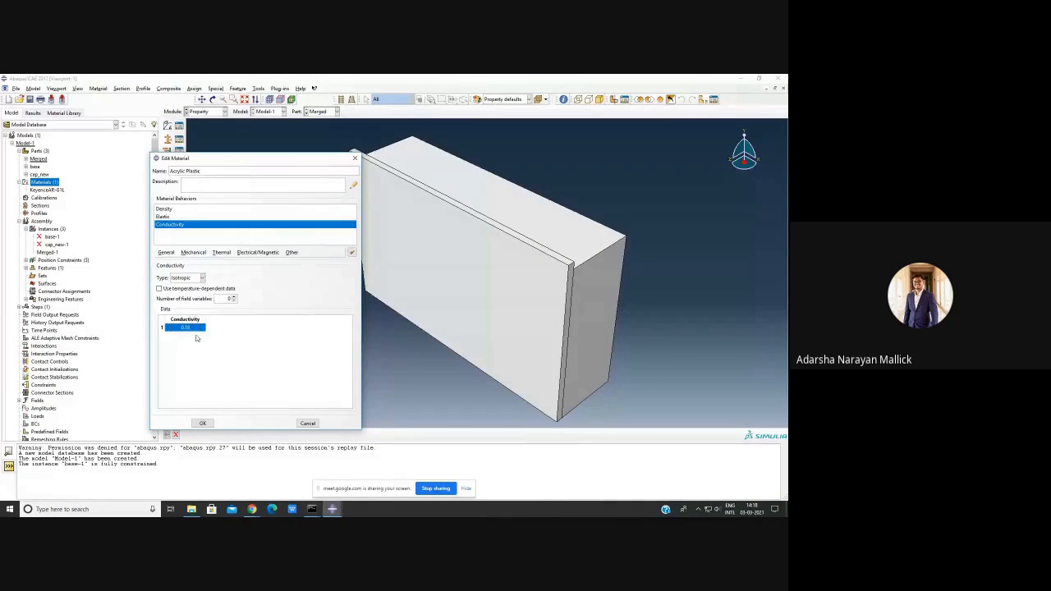
# - Add a constant-pressure specific heat of 1470 to the Acrylic Plastic material and save the material definition
pyautogui.click(222, 253)
pyautogui.click(215, 299)
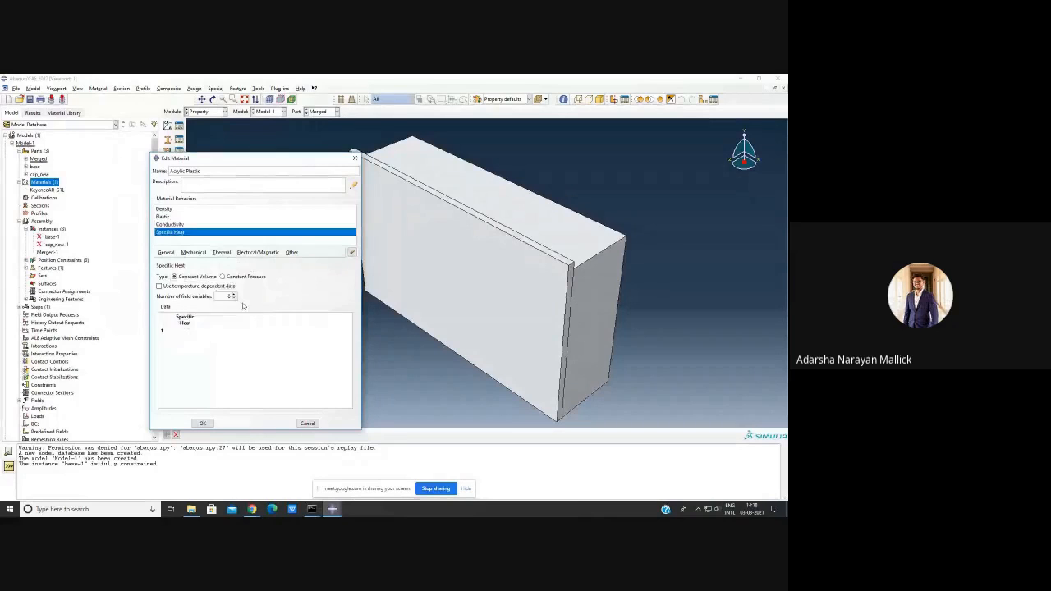
pyautogui.click(221, 277)
pyautogui.doubleClick(185, 331)
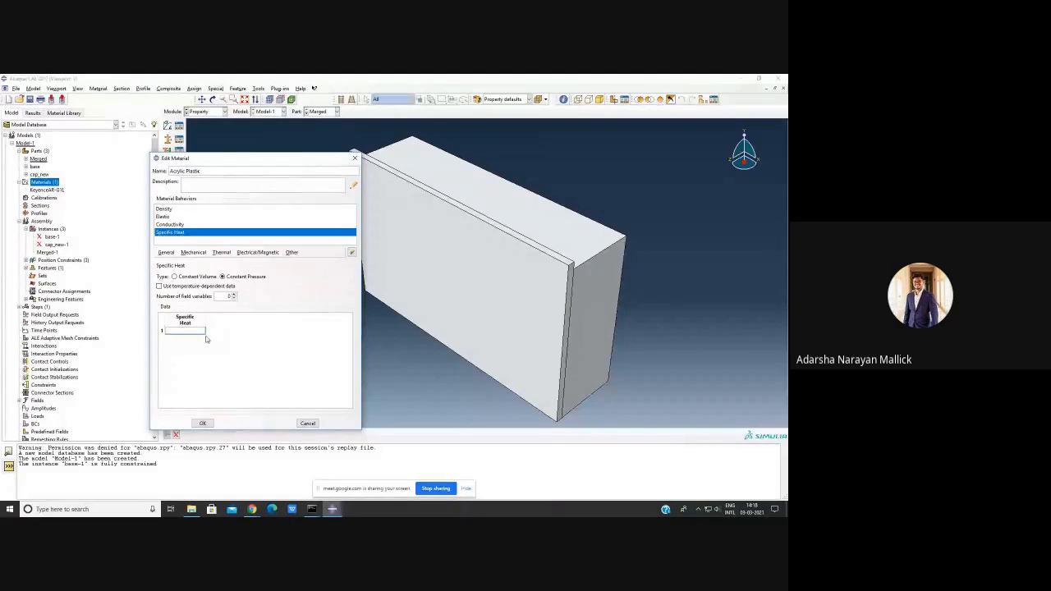
pyautogui.write('70')
pyautogui.press('Return')
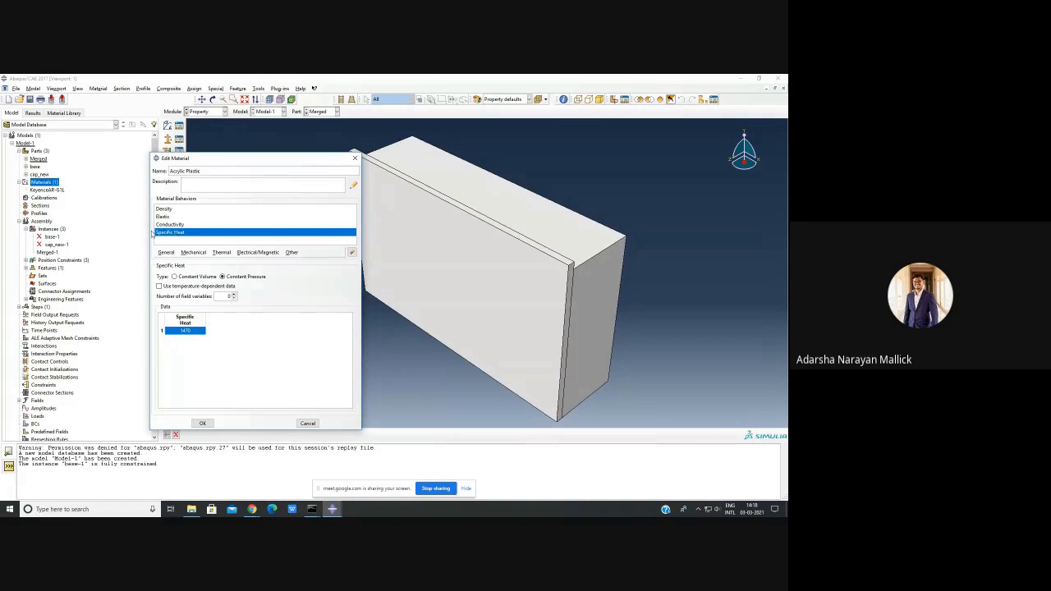
pyautogui.click(203, 423)
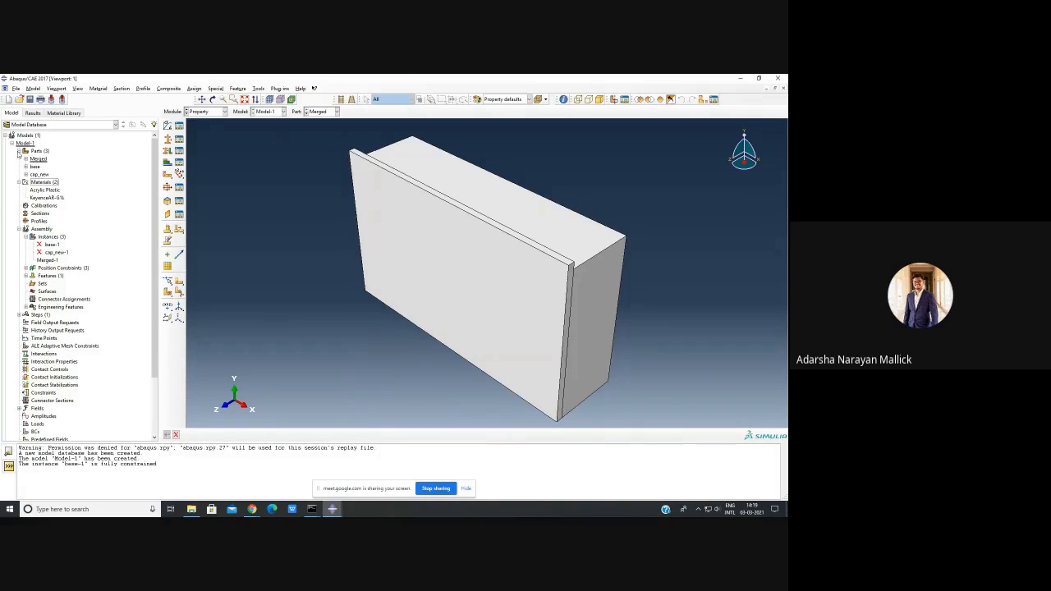
# - Create a solid, homogeneous section named PLA that uses the Acrylic Plastic material
pyautogui.doubleClick(39, 214)
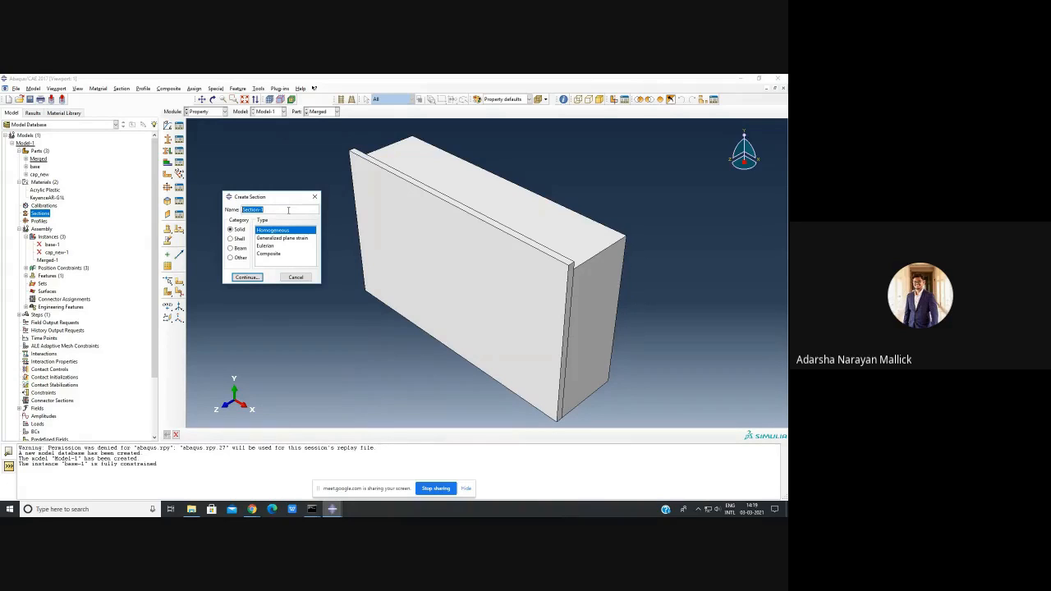
pyautogui.write('PLA')
pyautogui.click(247, 278)
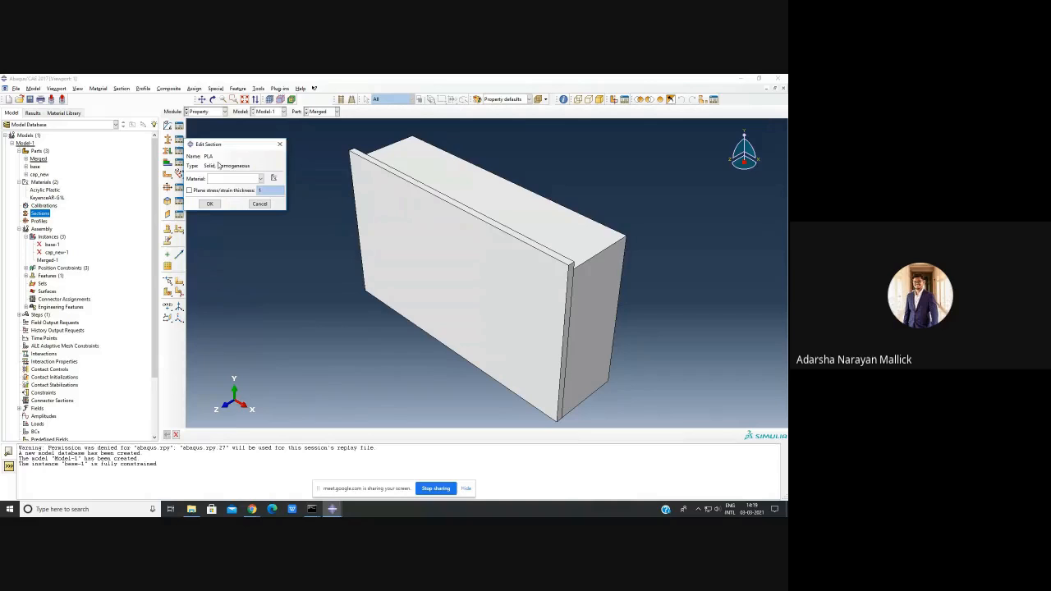
pyautogui.click(261, 178)
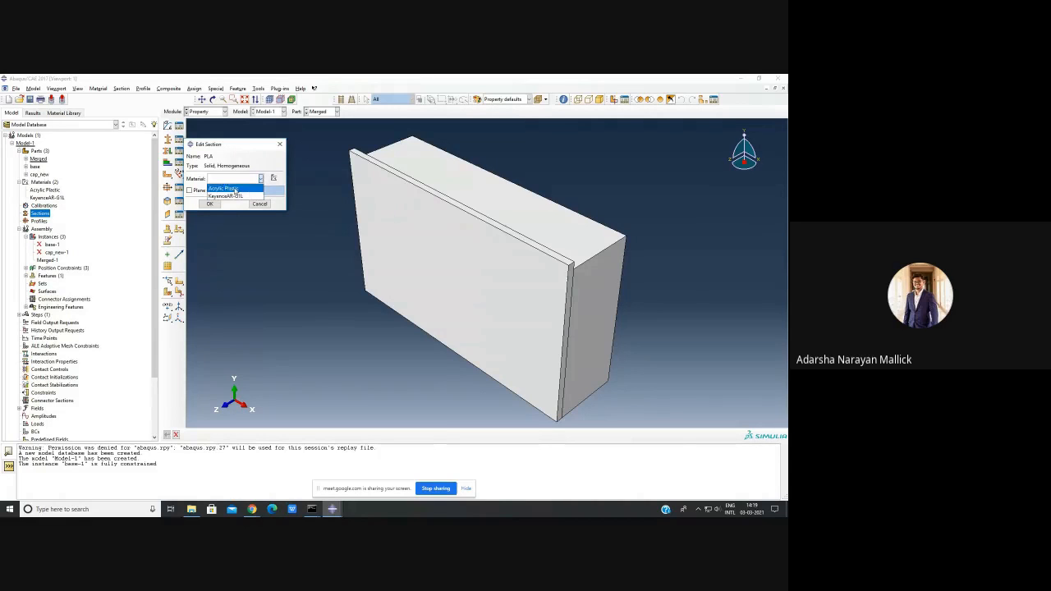
pyautogui.click(223, 189)
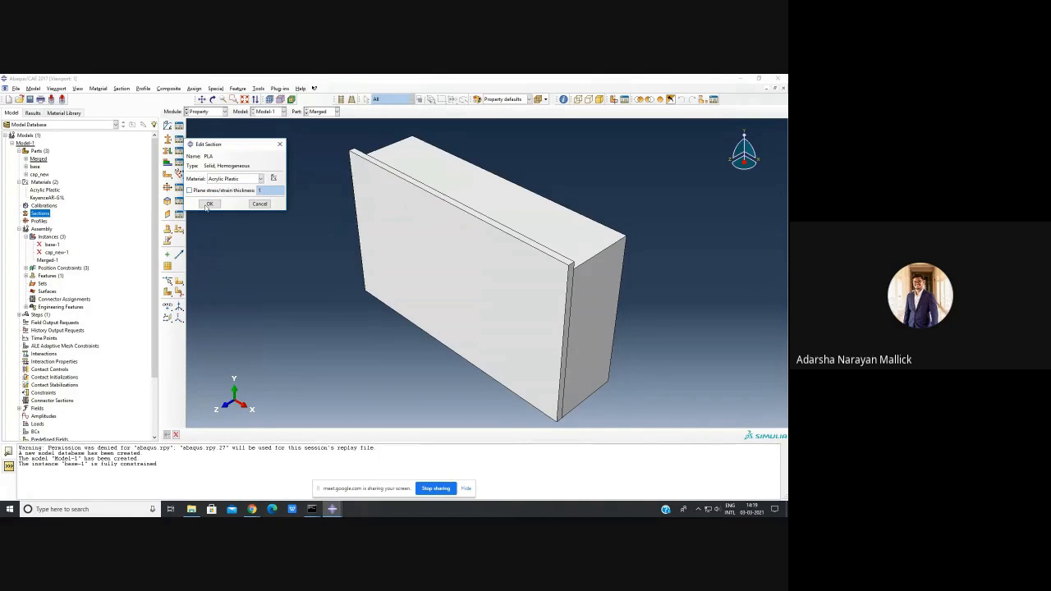
pyautogui.click(211, 204)
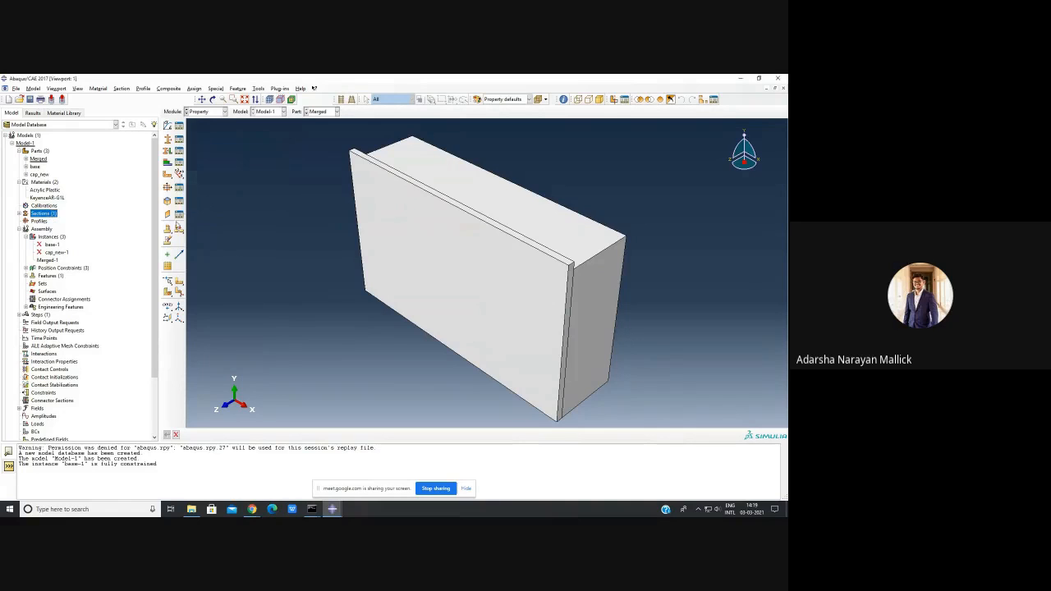
# - Create a second solid, homogeneous section named Silicone that uses the KeyenceAR-G1L material
pyautogui.click(19, 213)
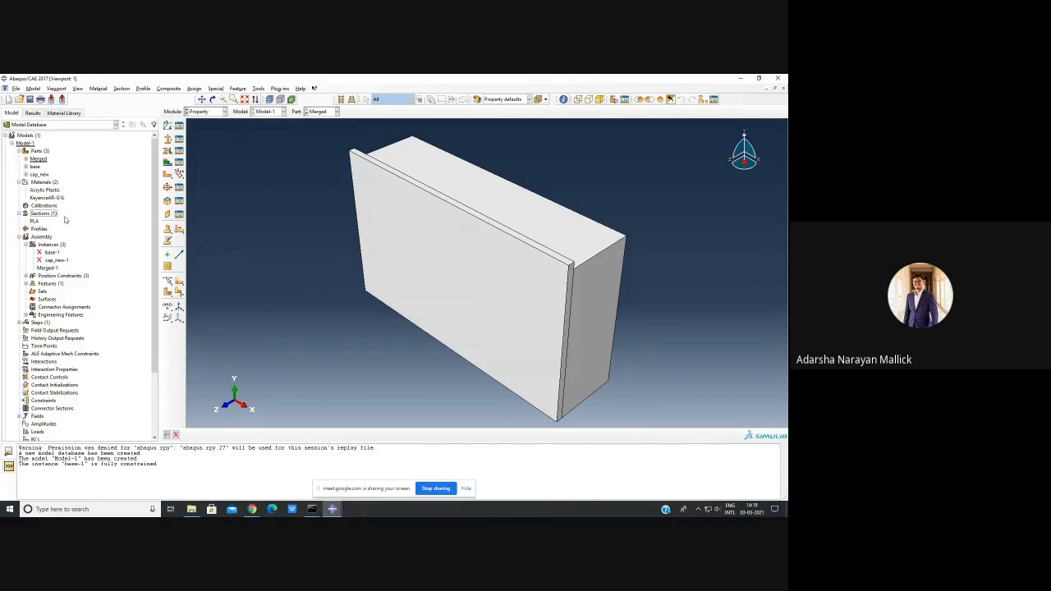
pyautogui.click(45, 214)
pyautogui.rightClick(50, 215)
pyautogui.click(59, 221)
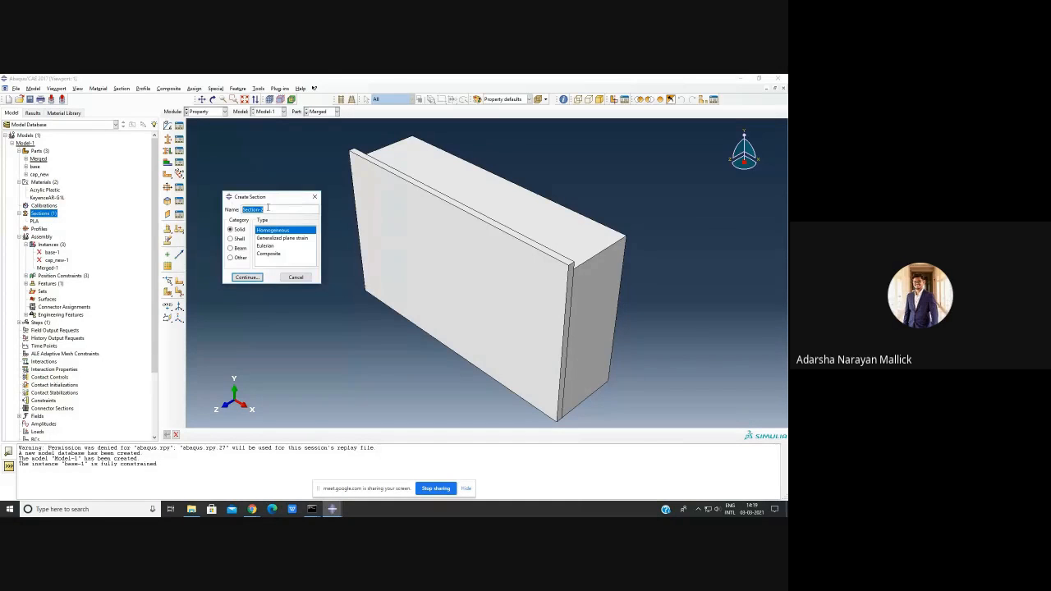
pyautogui.write('Silicone')
pyautogui.click(245, 278)
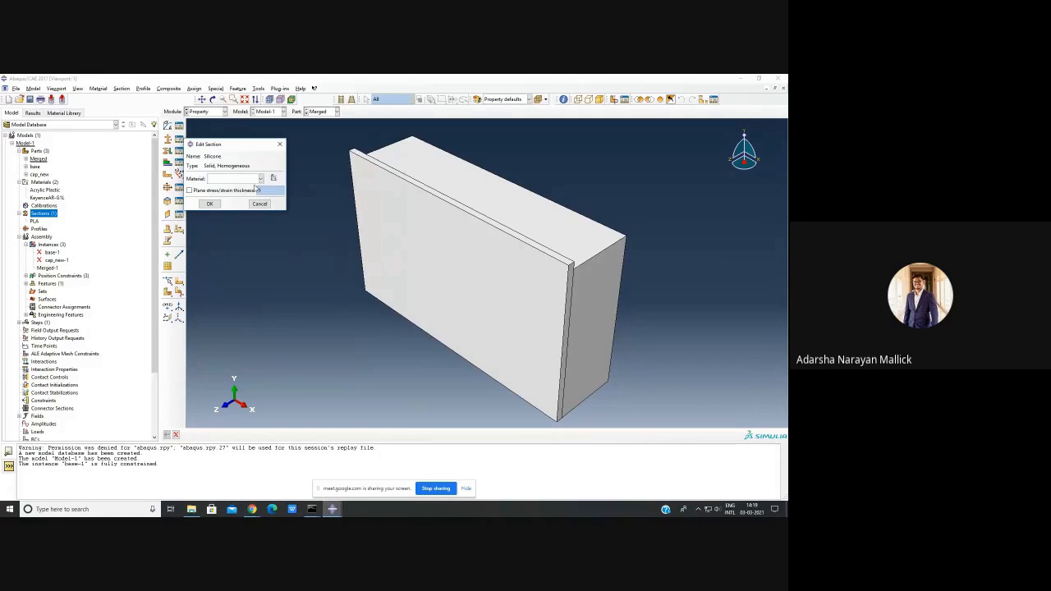
pyautogui.click(261, 179)
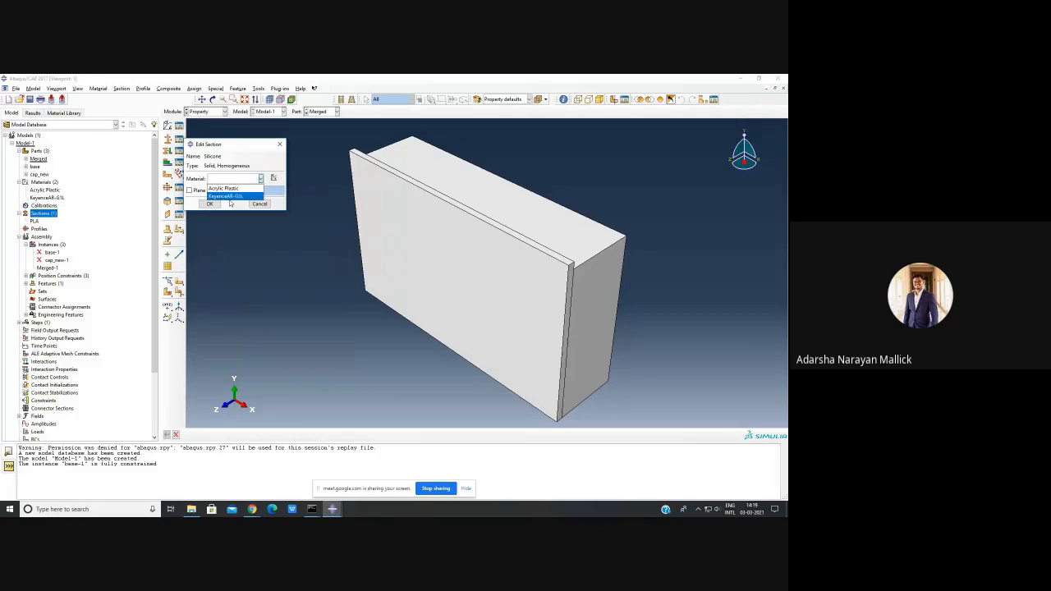
pyautogui.click(231, 197)
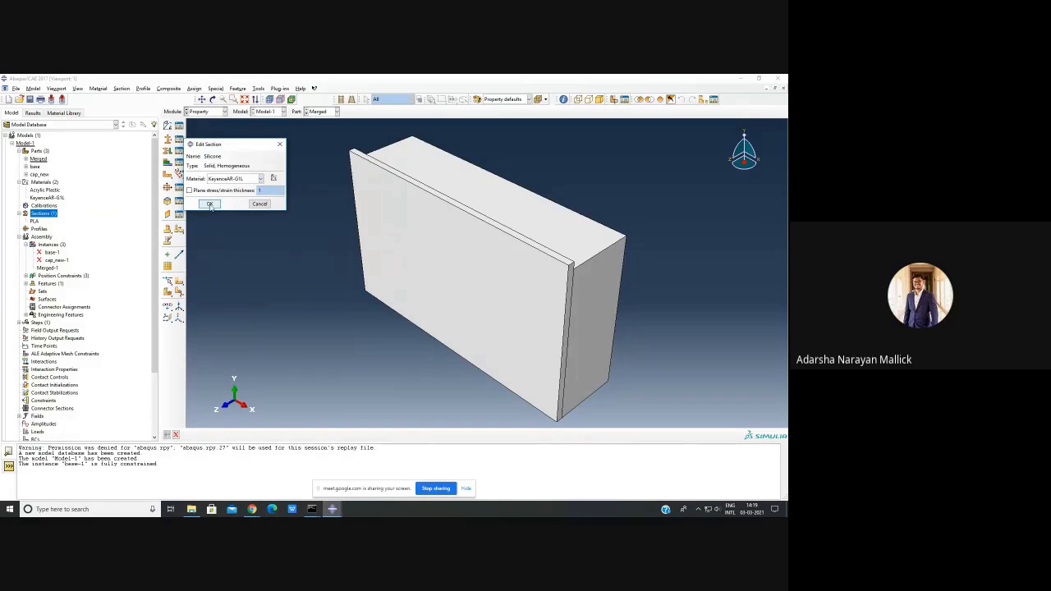
pyautogui.click(211, 204)
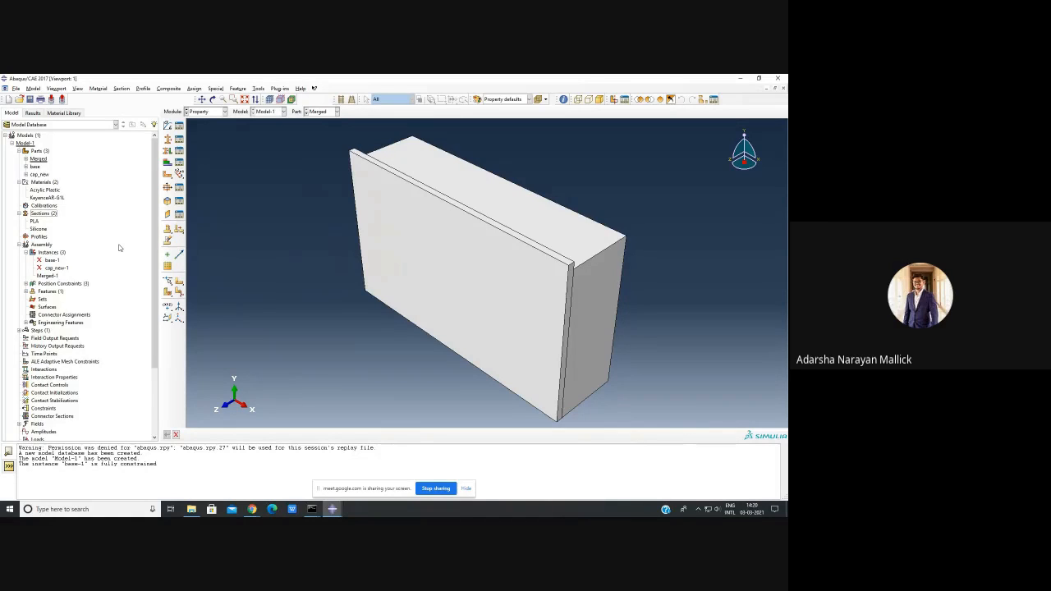
# - Assign the Silicone section to the thin front cap plate of the Merged part
pyautogui.click(25, 159)
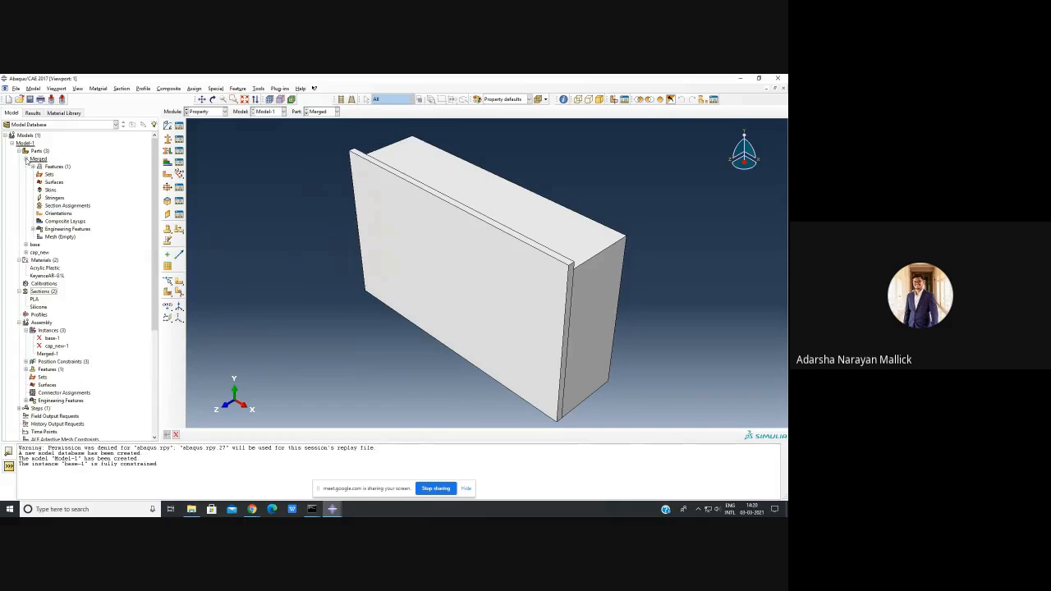
pyautogui.click(62, 208)
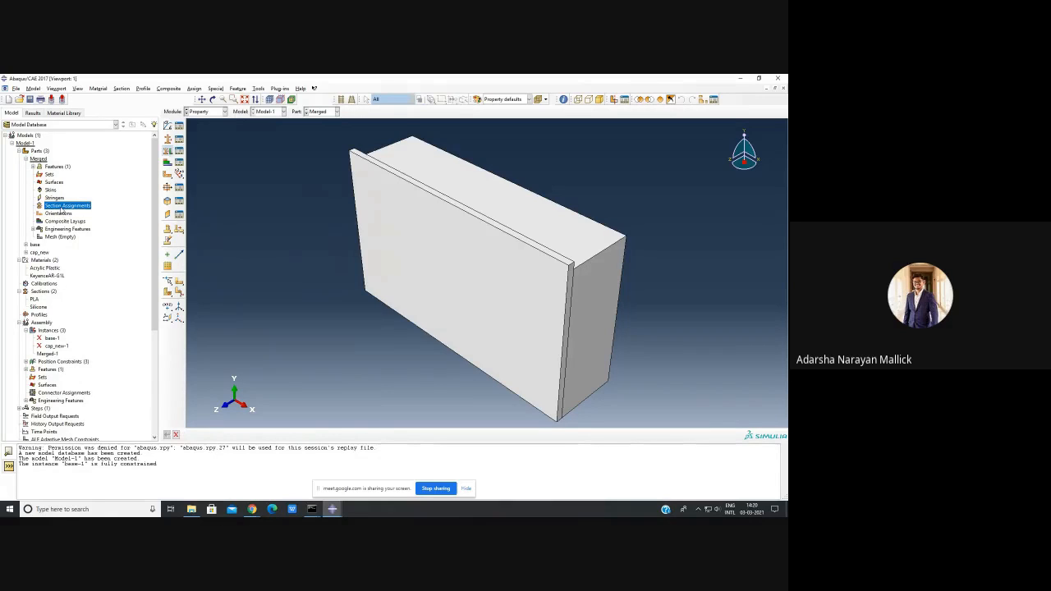
pyautogui.doubleClick(60, 209)
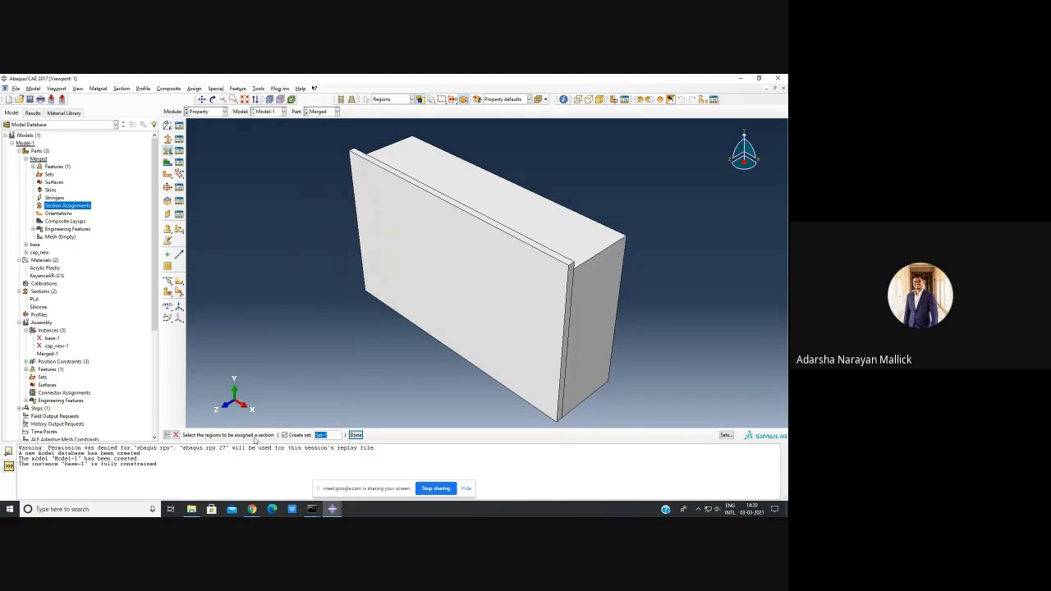
pyautogui.click(494, 298)
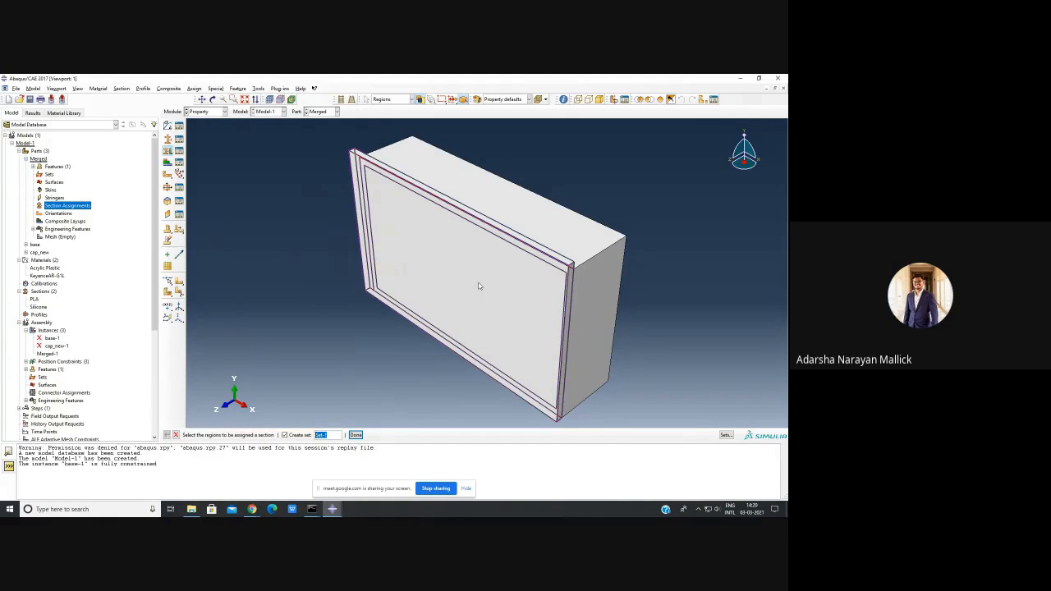
pyautogui.click(355, 435)
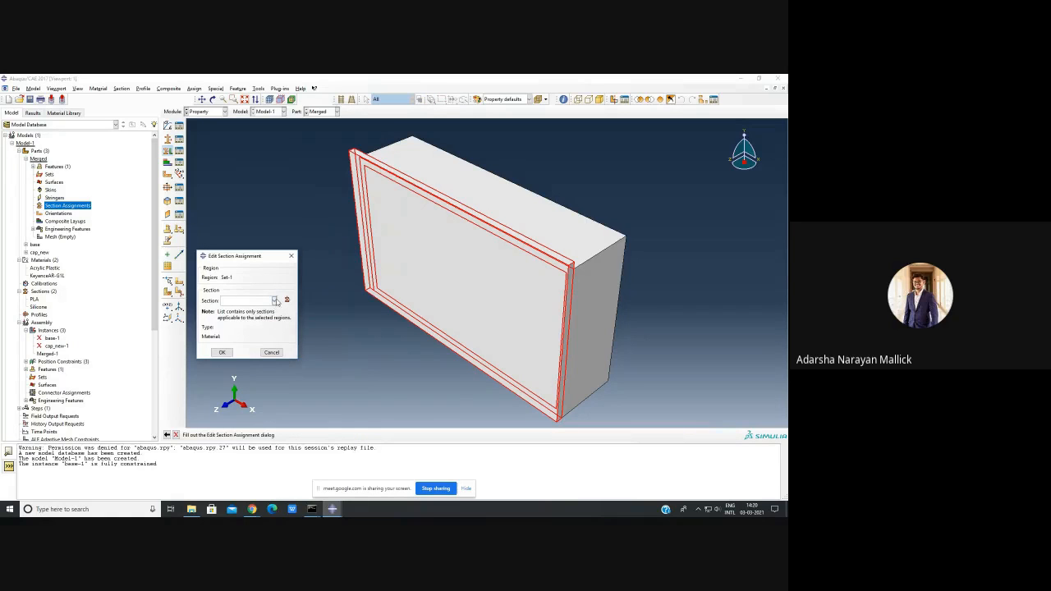
pyautogui.click(275, 301)
pyautogui.click(247, 318)
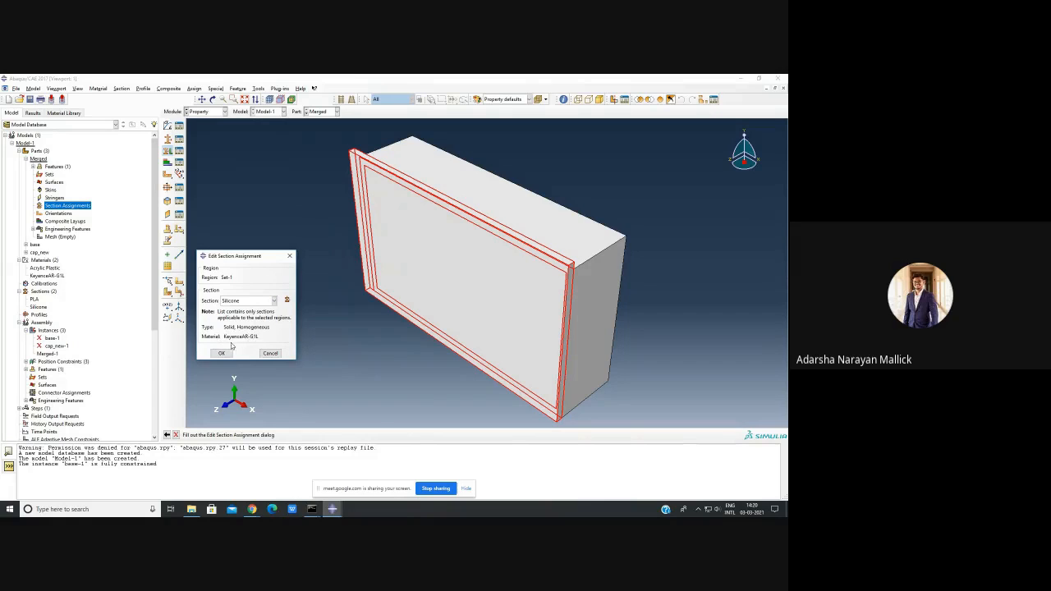
pyautogui.click(222, 353)
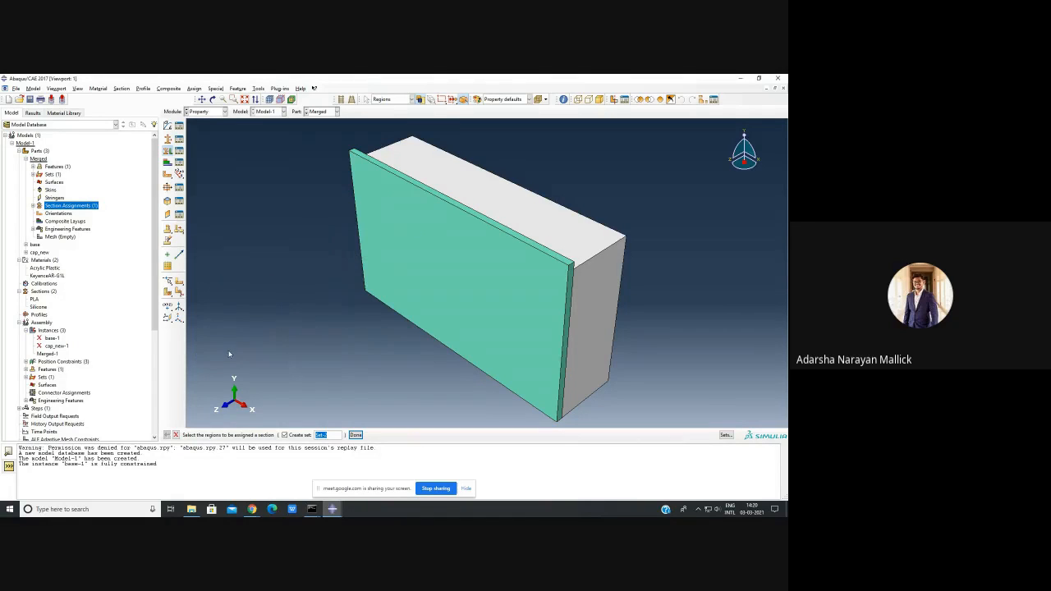
pyautogui.click(355, 434)
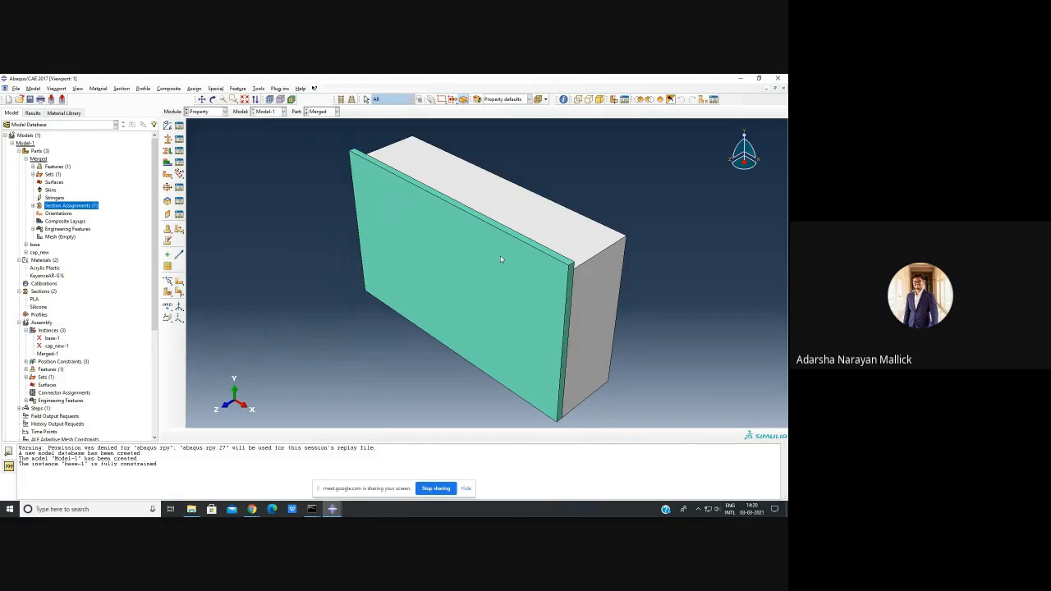
# - Assign the PLA section to the box-shaped base body behind the cap of the Merged part
pyautogui.click(33, 205)
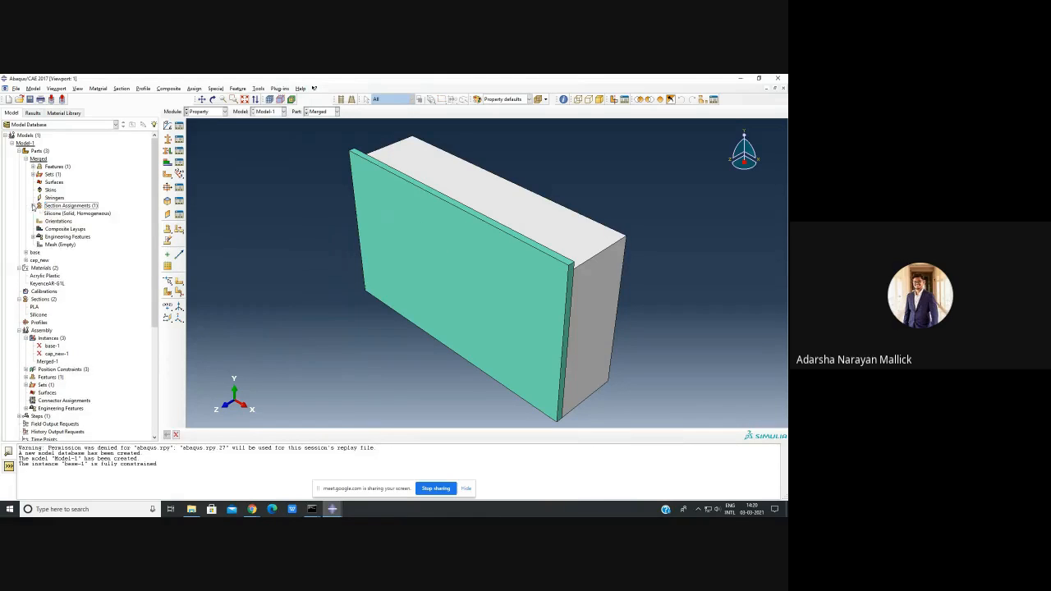
pyautogui.scroll(-1, 115, 191)
pyautogui.scroll(-1, 115, 192)
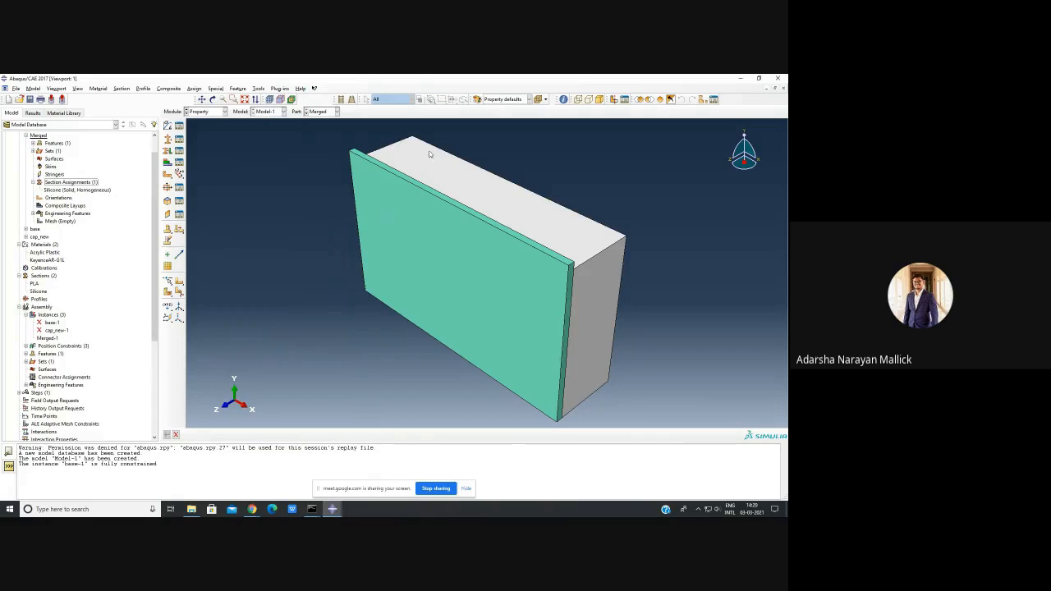
pyautogui.click(79, 183)
pyautogui.rightClick(80, 182)
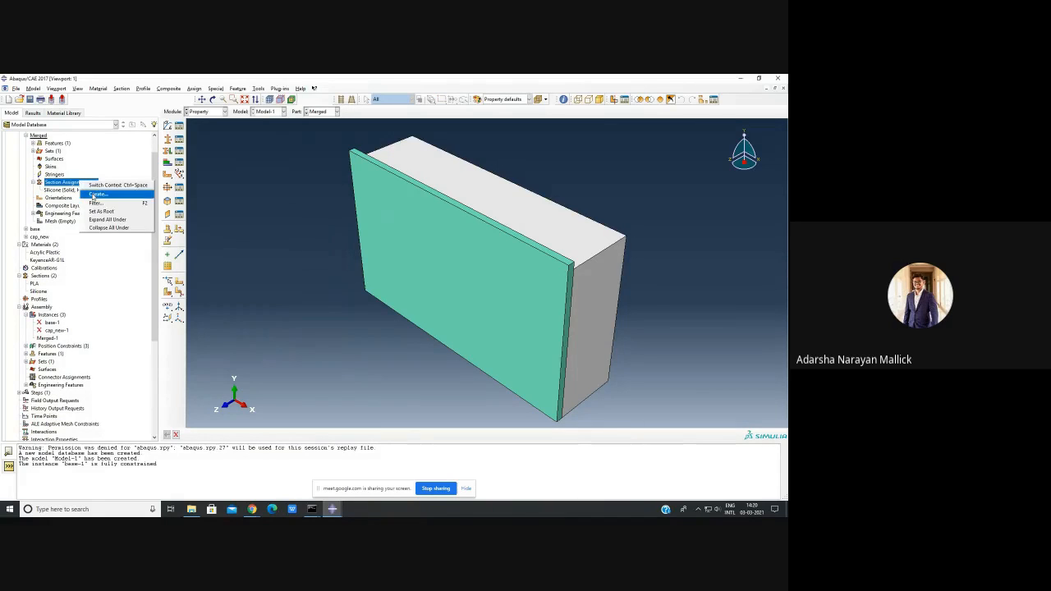
pyautogui.click(89, 194)
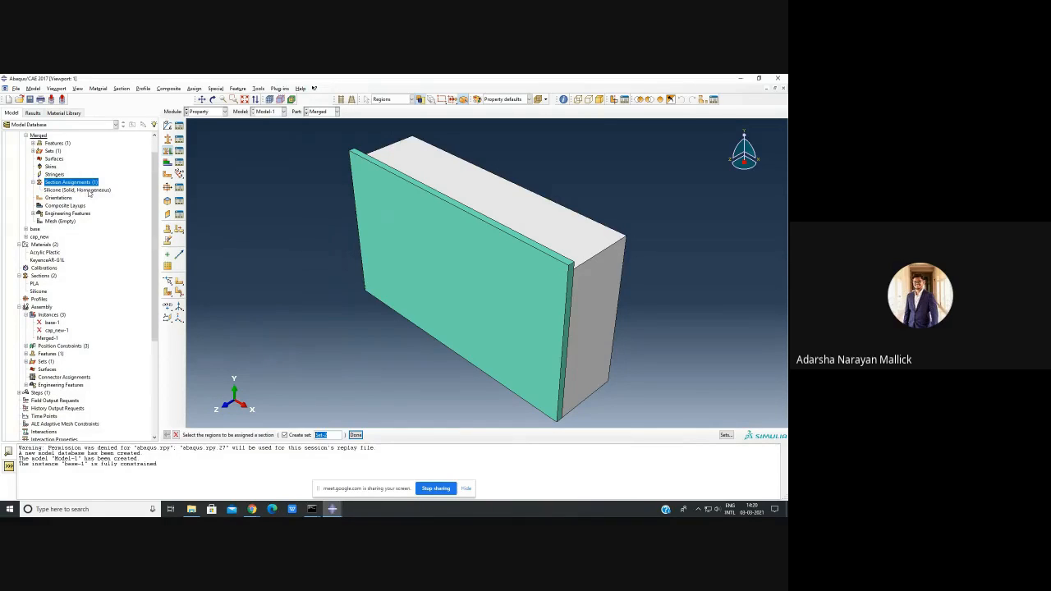
pyautogui.click(577, 245)
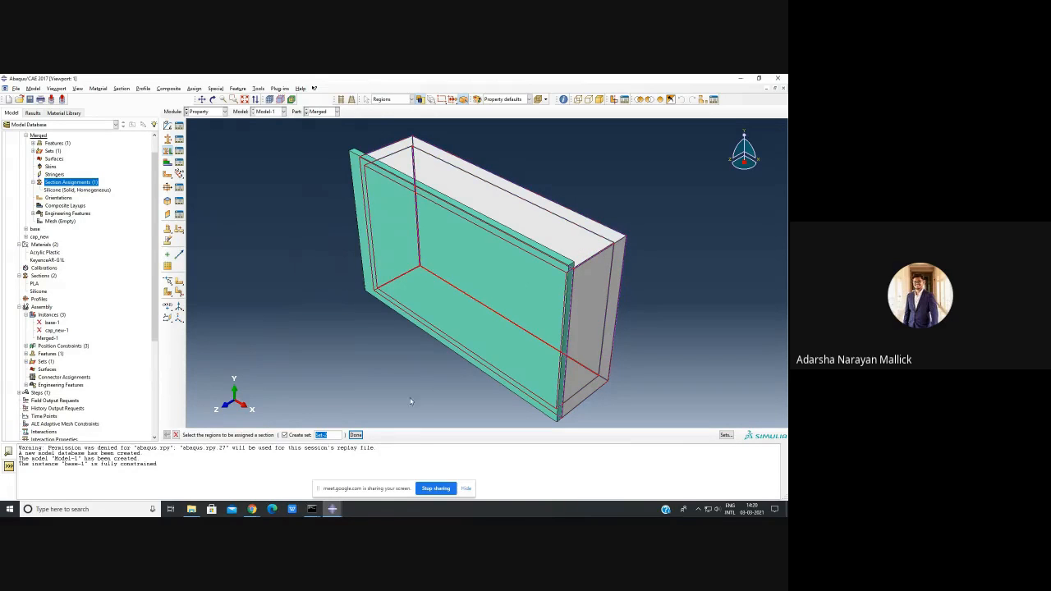
pyautogui.click(356, 435)
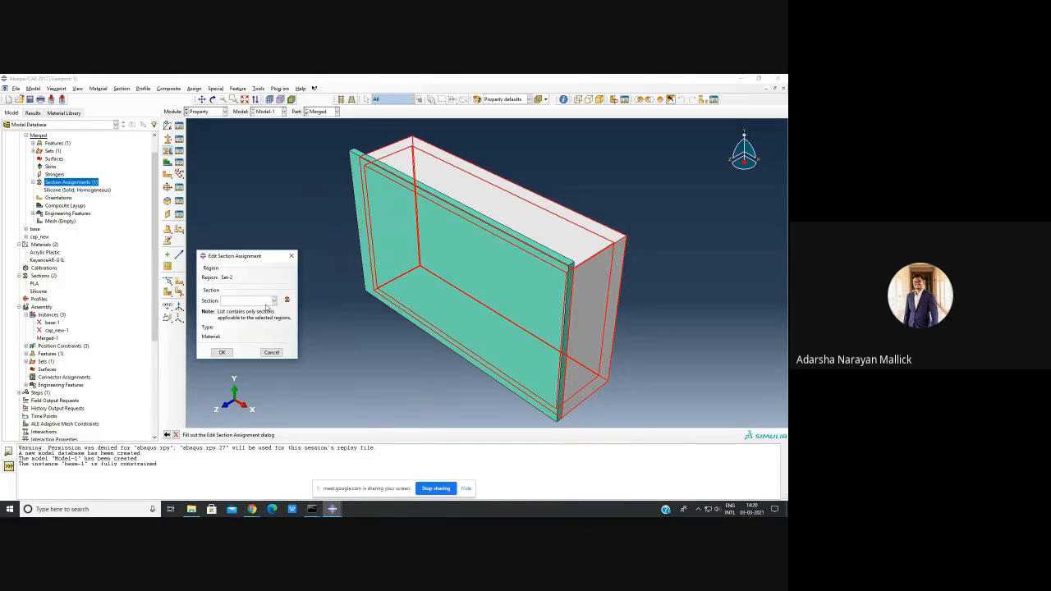
pyautogui.click(274, 300)
pyautogui.click(262, 311)
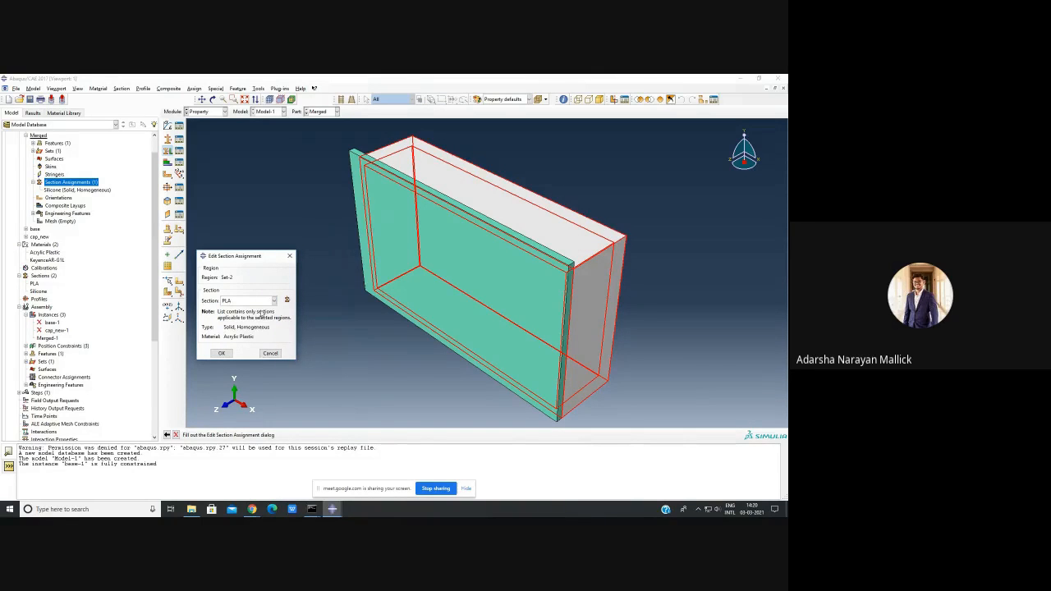
pyautogui.click(221, 354)
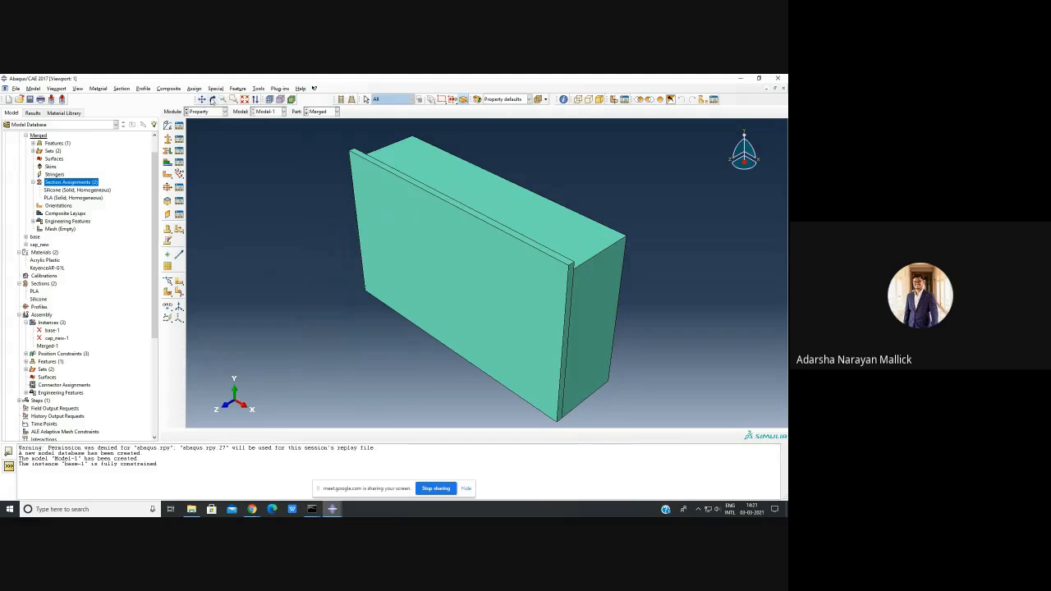
# - Collapse the assembly's Instances and Engineering Features branches and the Sections branch in the model tree
pyautogui.click(212, 100)
pyautogui.moveTo(380, 199); pyautogui.dragTo(482, 273)
pyautogui.press('Escape')
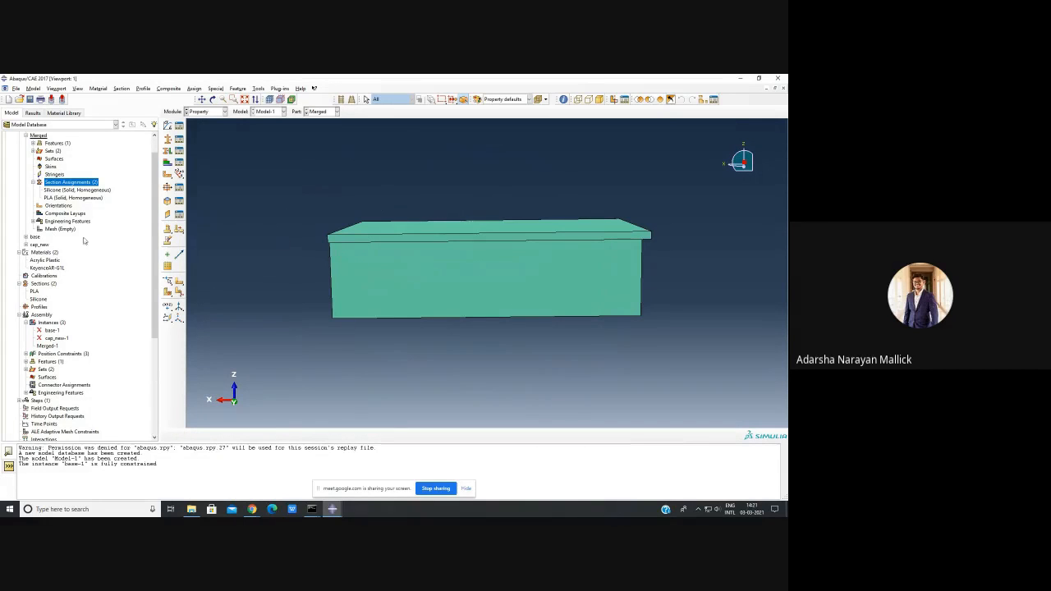
pyautogui.scroll(-1, 87, 255)
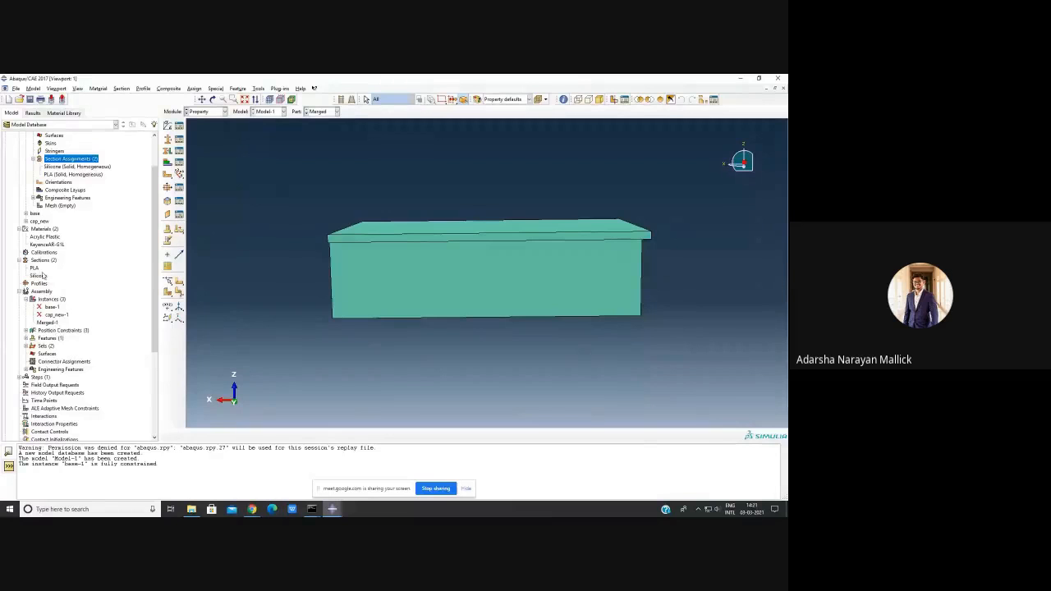
pyautogui.scroll(-4, 60, 258)
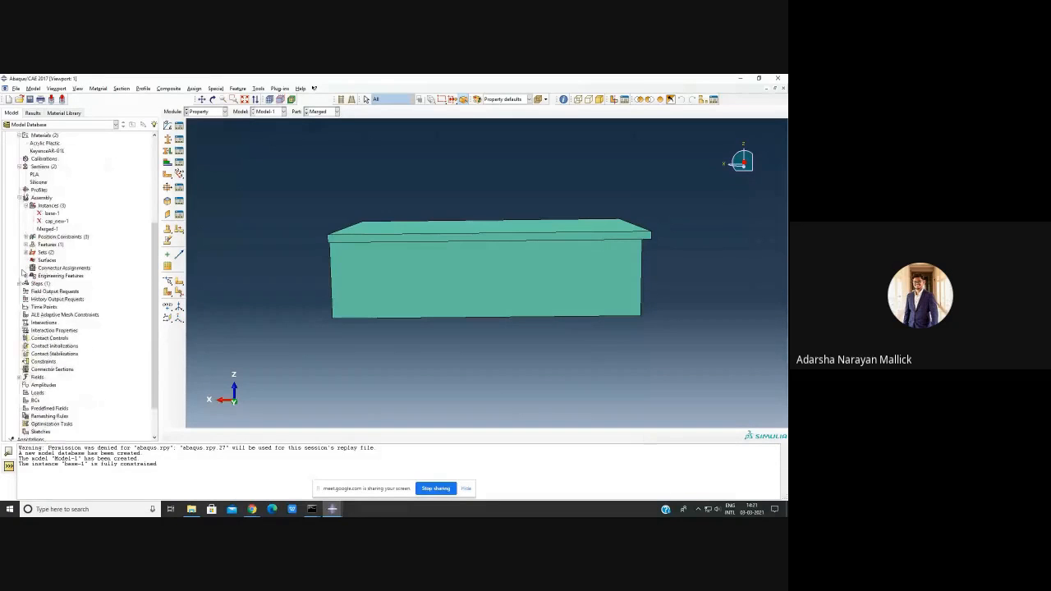
pyautogui.click(27, 276)
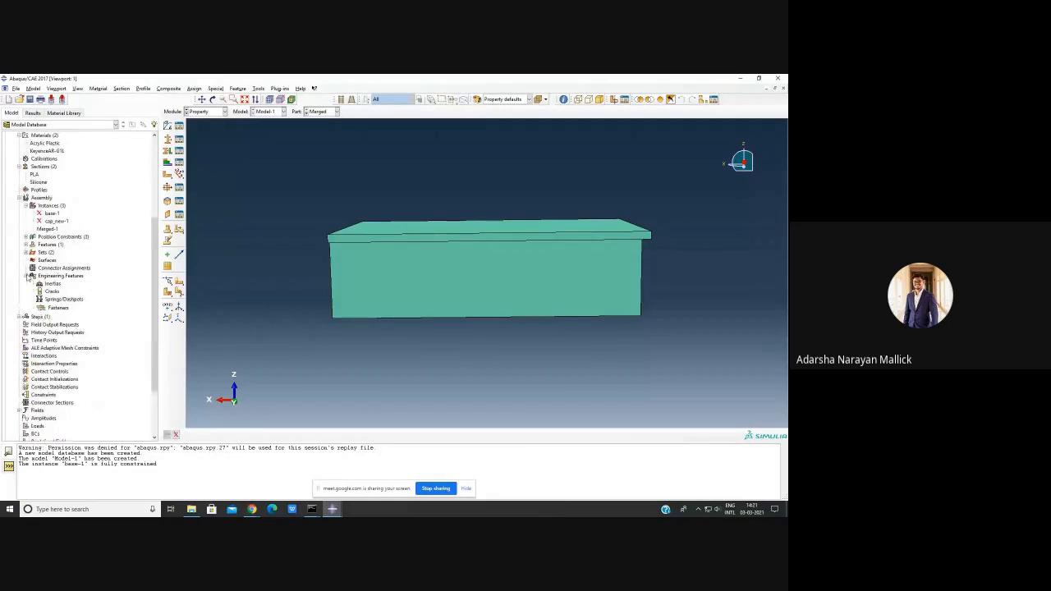
pyautogui.click(26, 206)
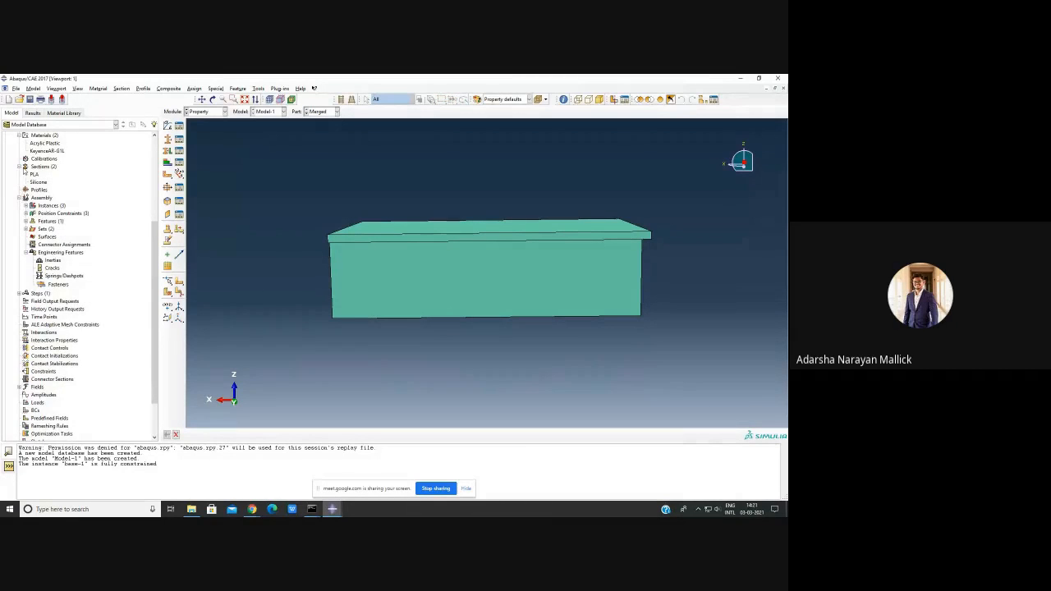
pyautogui.click(20, 167)
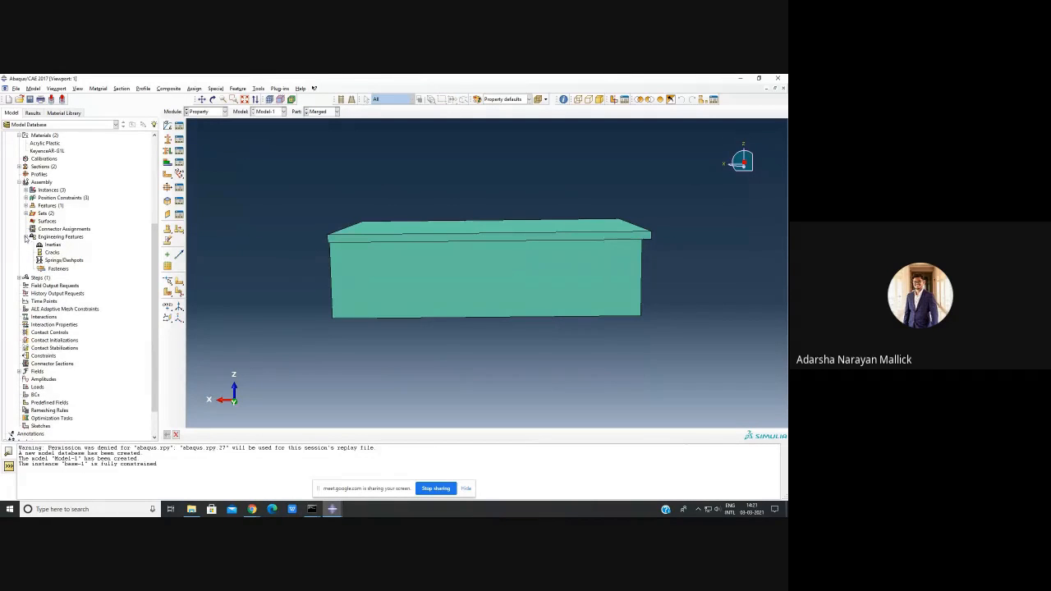
pyautogui.click(26, 237)
pyautogui.scroll(5, 54, 246)
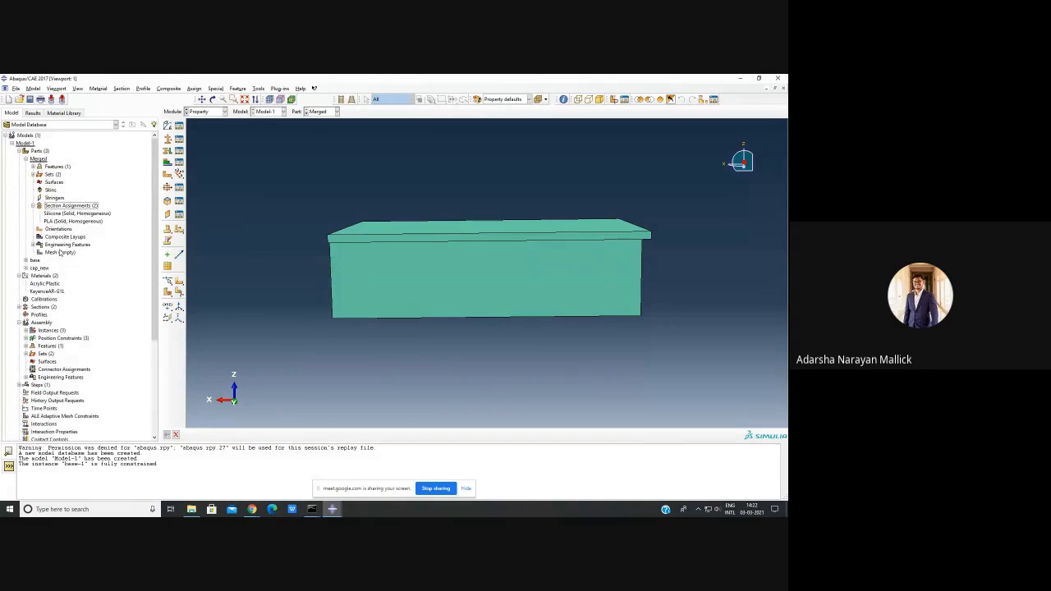
# - Open the Merged part's mesh for editing and assign the Tet element shape with the Free technique to its base and cap cells
pyautogui.doubleClick(61, 252)
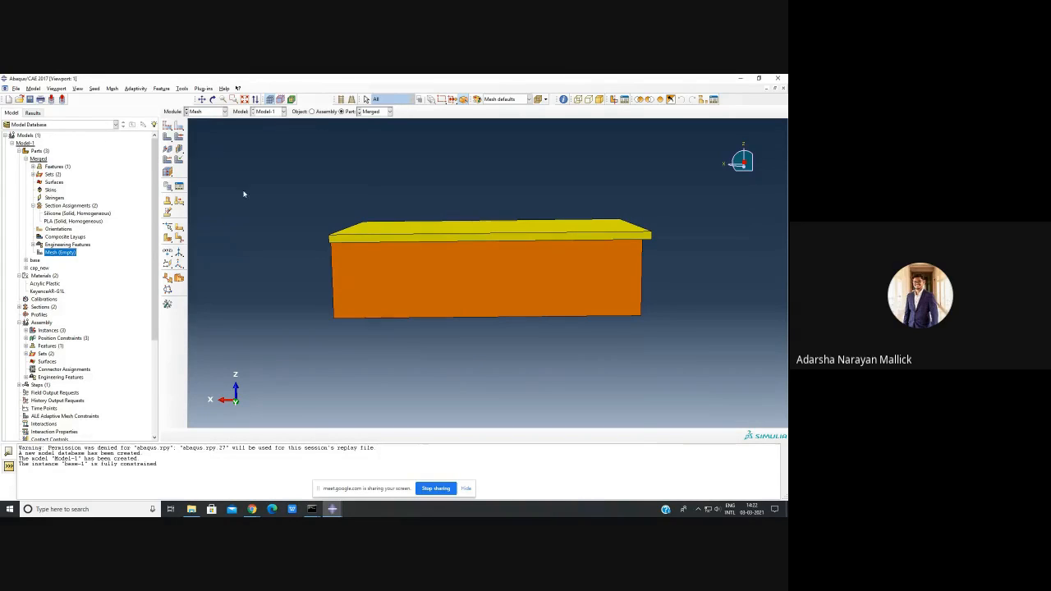
pyautogui.click(178, 140)
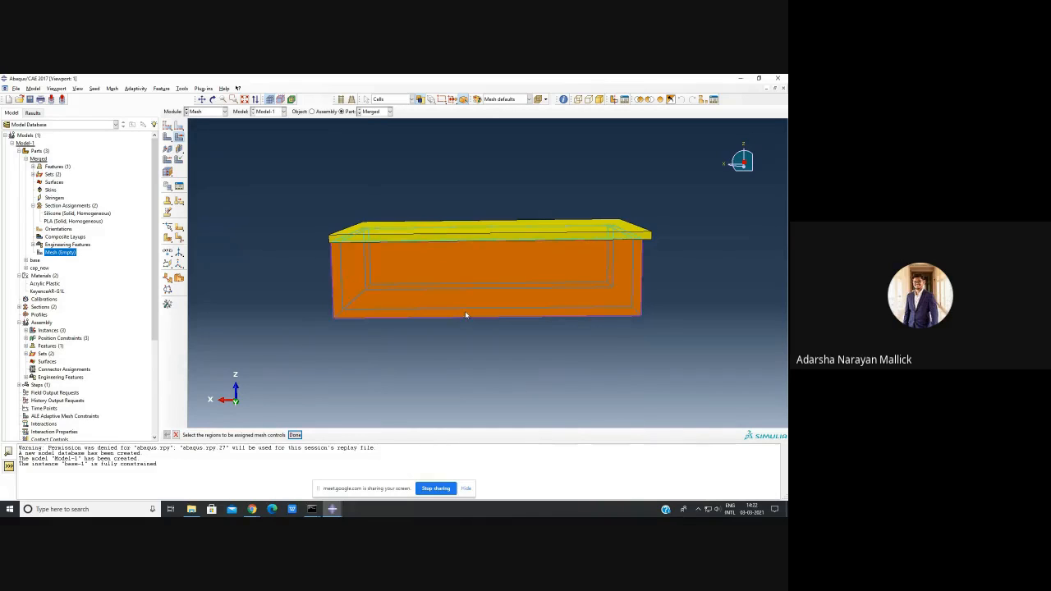
pyautogui.click(384, 287)
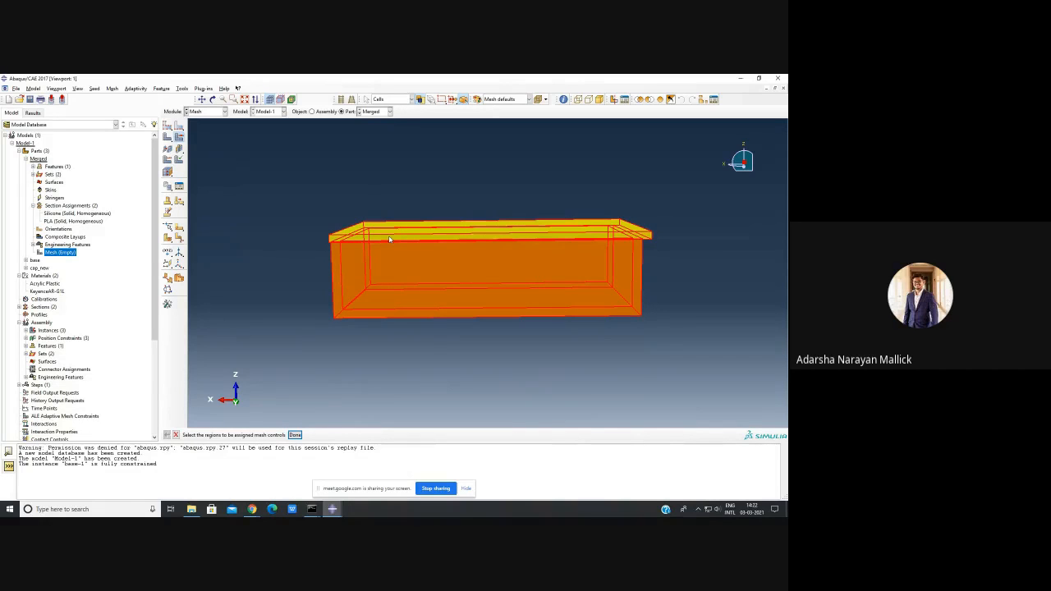
pyautogui.click(295, 435)
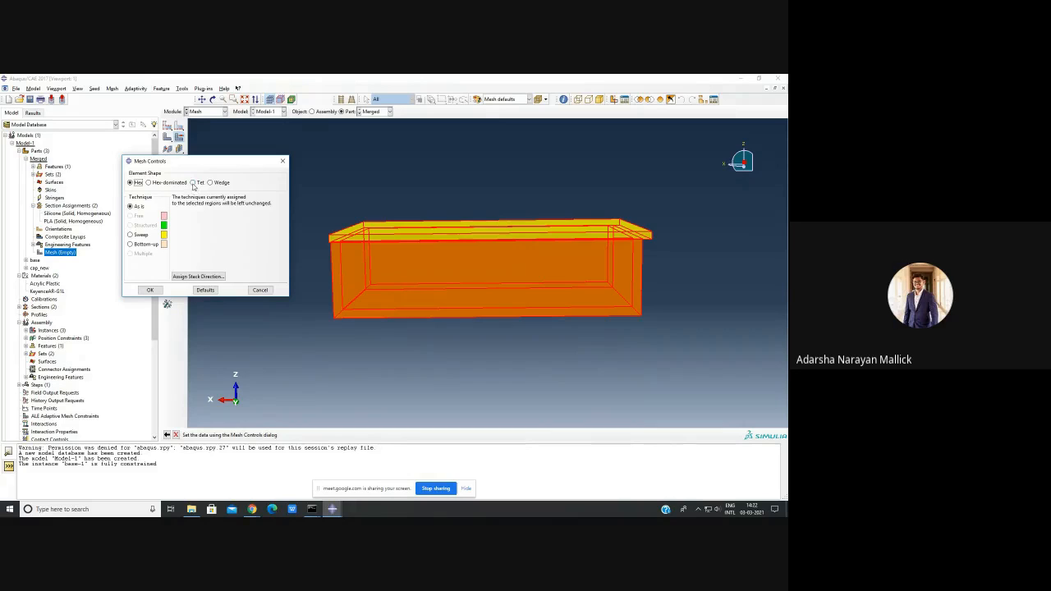
pyautogui.click(194, 182)
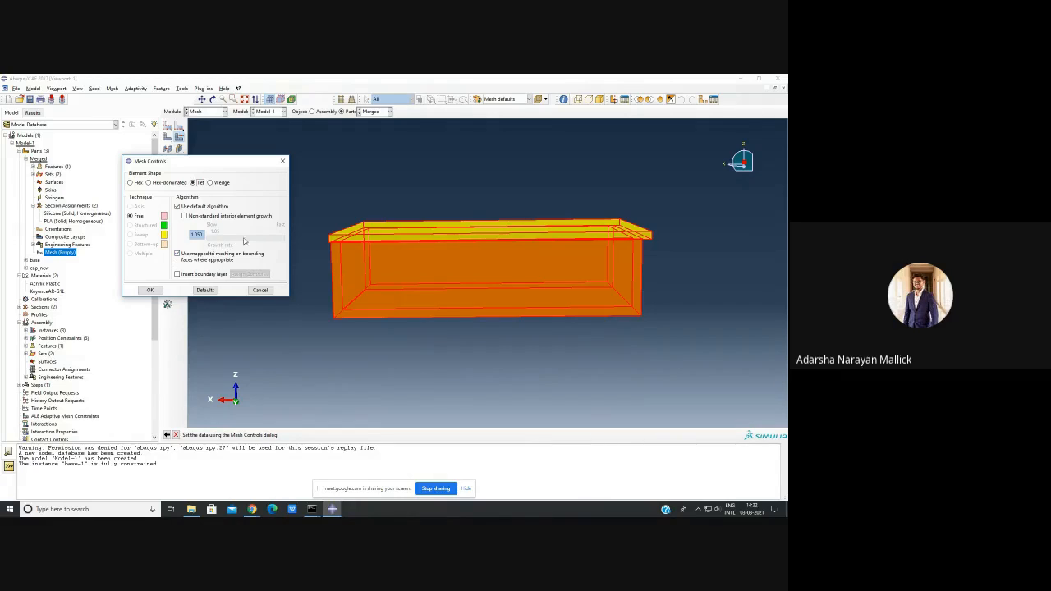
pyautogui.click(151, 290)
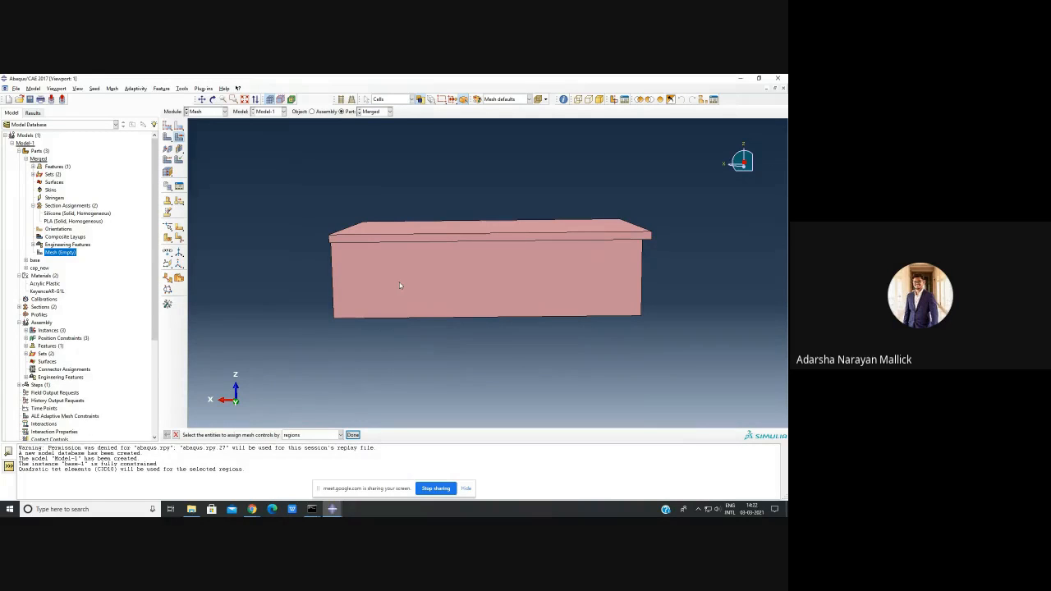
pyautogui.click(353, 436)
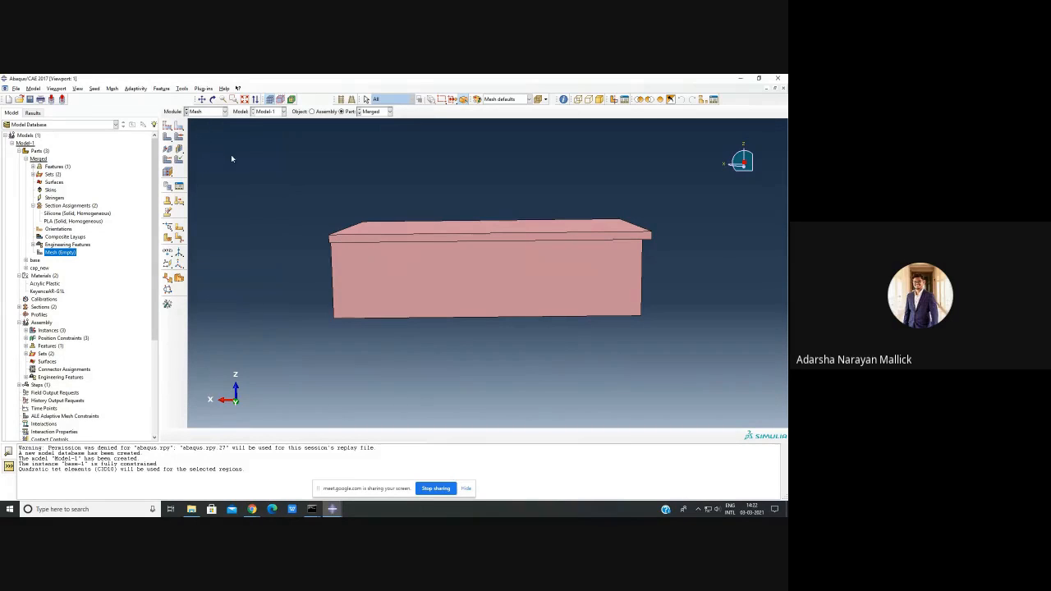
# - Seed the Merged part with an approximate global size of 3
pyautogui.click(167, 129)
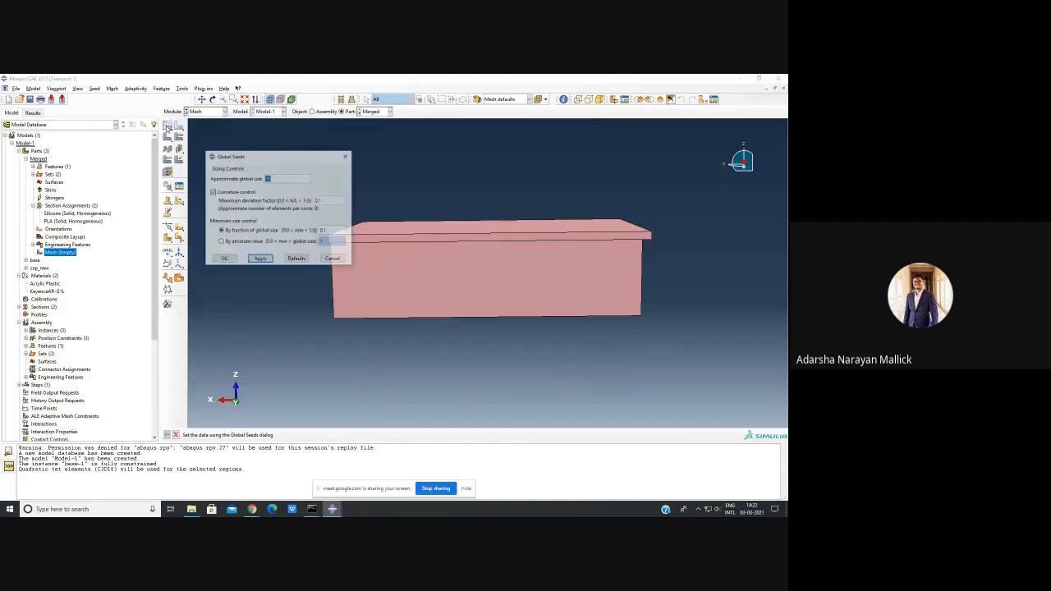
pyautogui.click(283, 180)
pyautogui.press('BackSpace')
pyautogui.press('BackSpace')
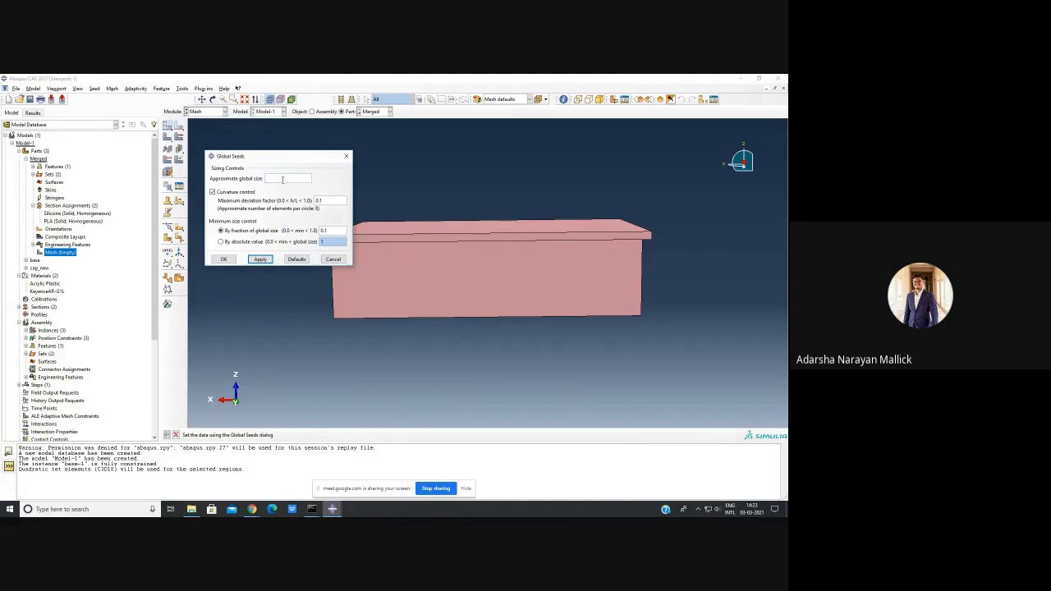
pyautogui.write('3')
pyautogui.click(262, 259)
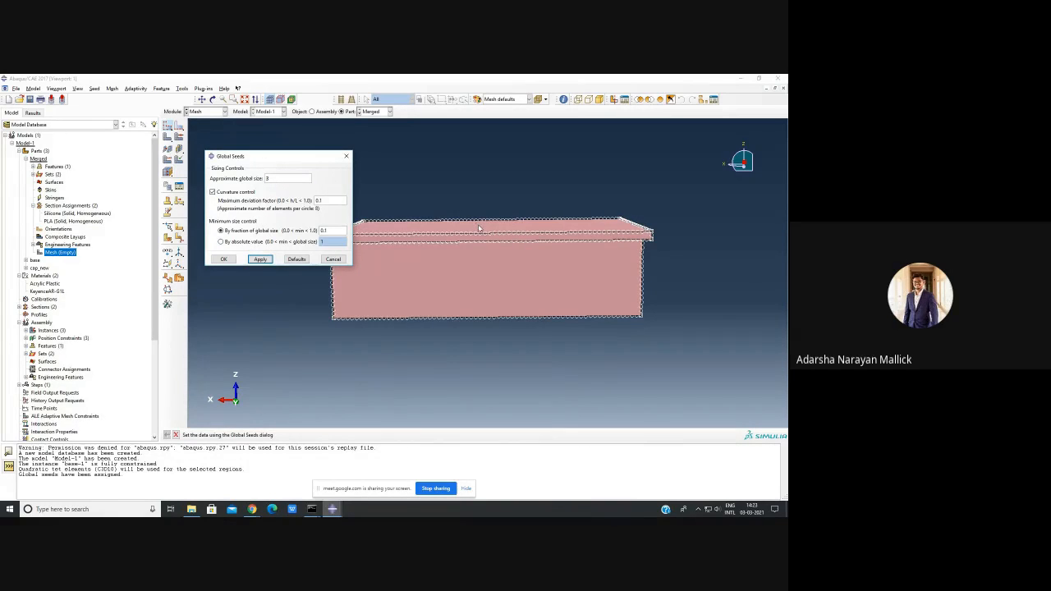
pyautogui.click(225, 261)
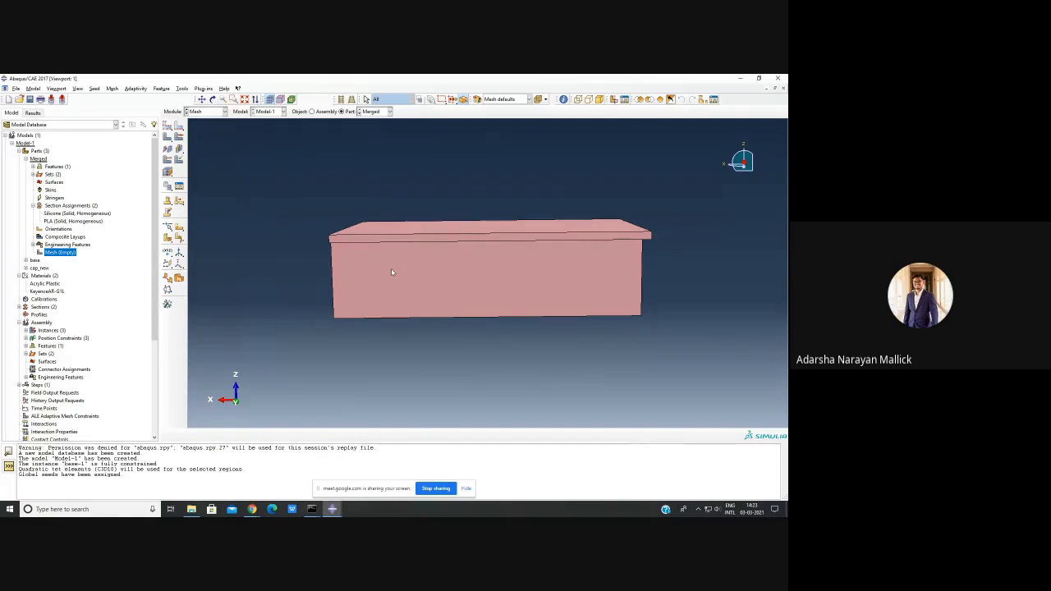
# - Generate the mesh on the Merged part and inspect it from above the cap
pyautogui.click(168, 137)
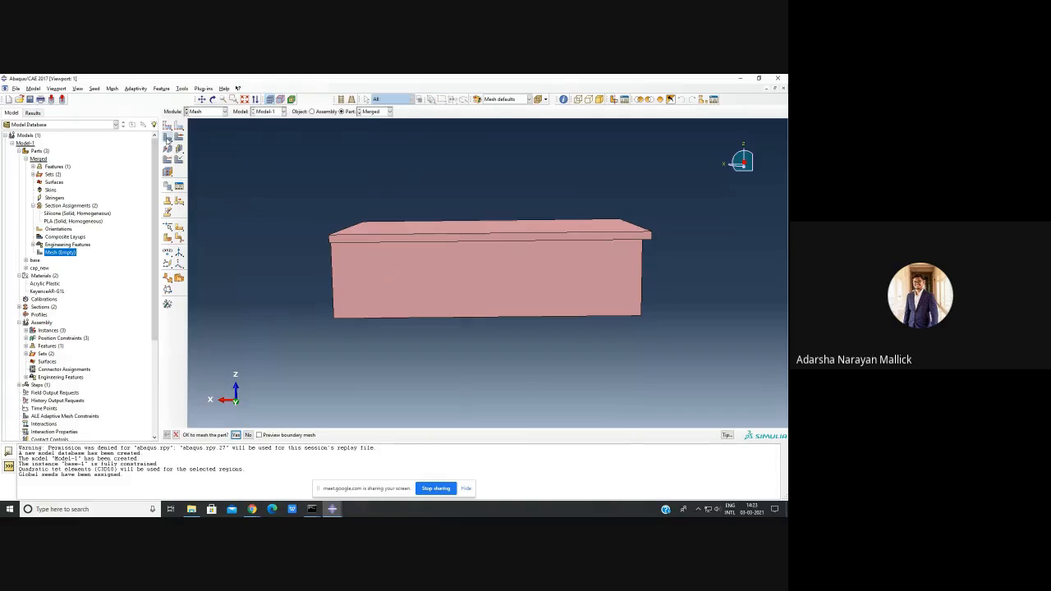
pyautogui.click(236, 434)
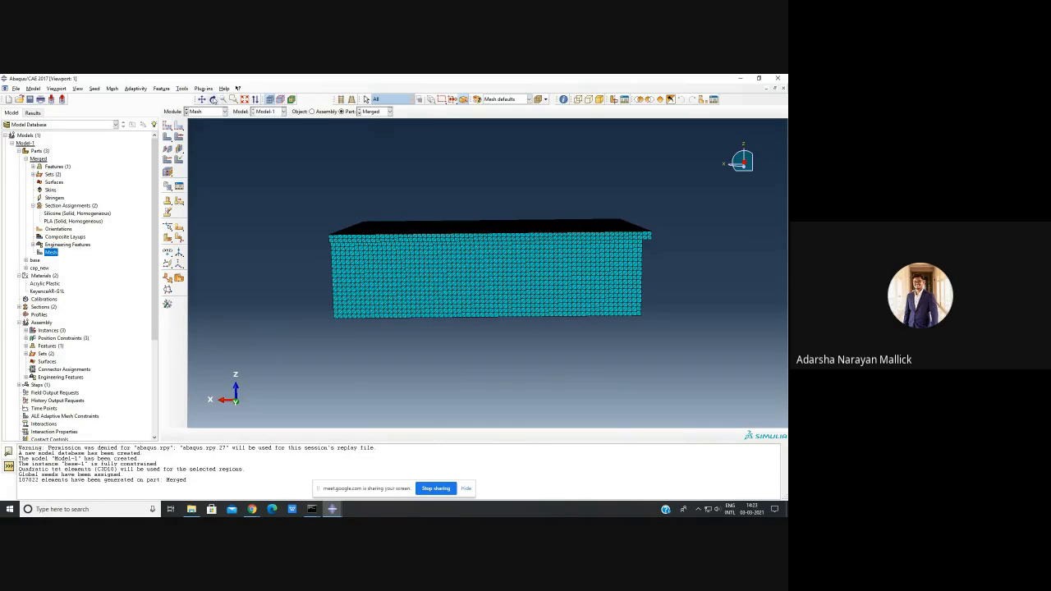
pyautogui.click(211, 100)
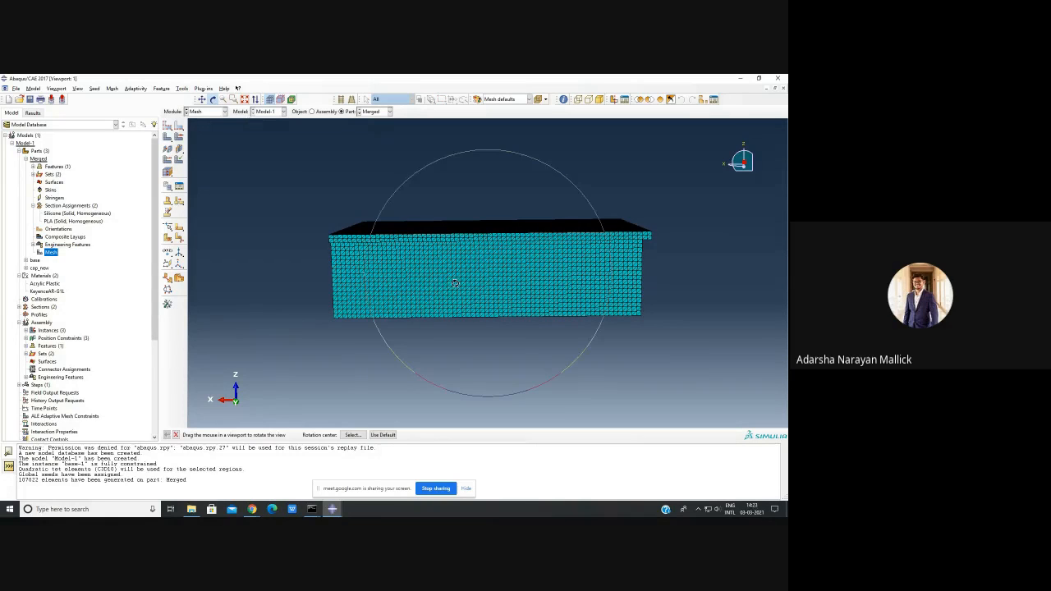
pyautogui.moveTo(455, 283); pyautogui.dragTo(259, 303)
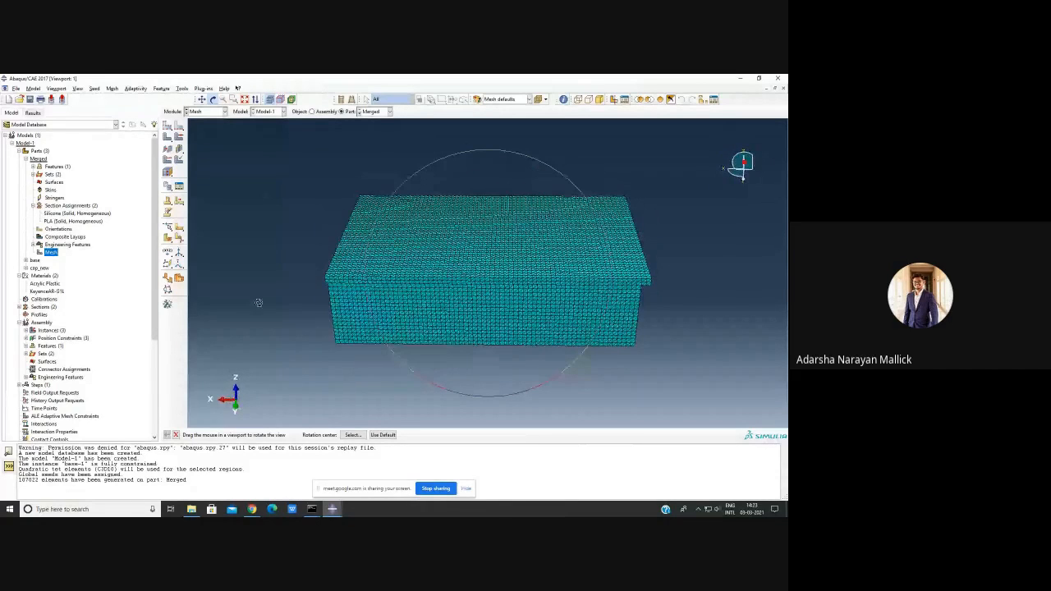
pyautogui.press('Escape')
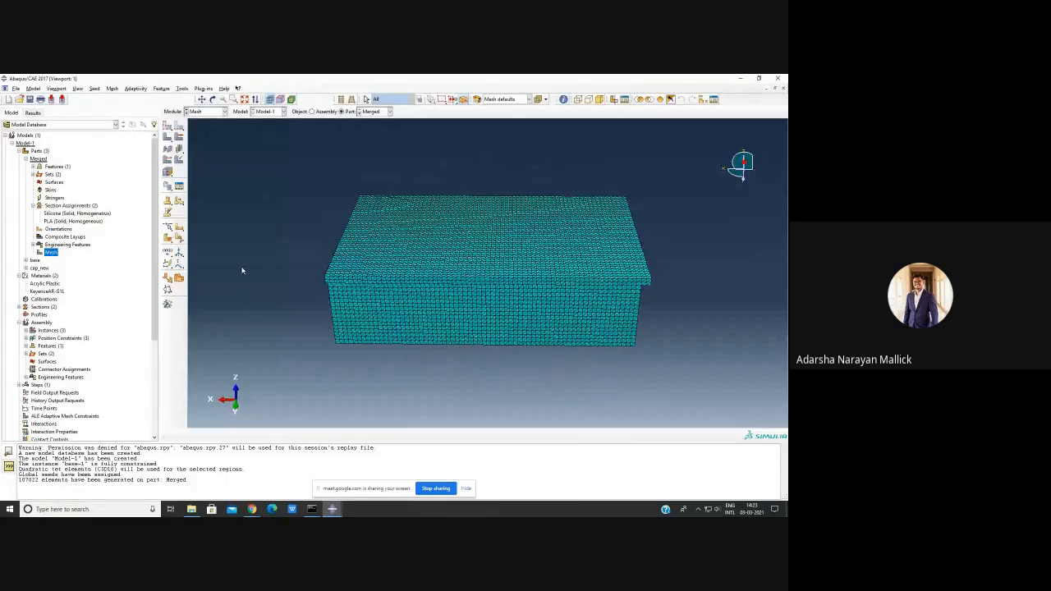
# - Edit the element type of both meshed regions, enabling hybrid formulation for the quadratic 3D Stress tetrahedral elements
pyautogui.scroll(-2, 97, 304)
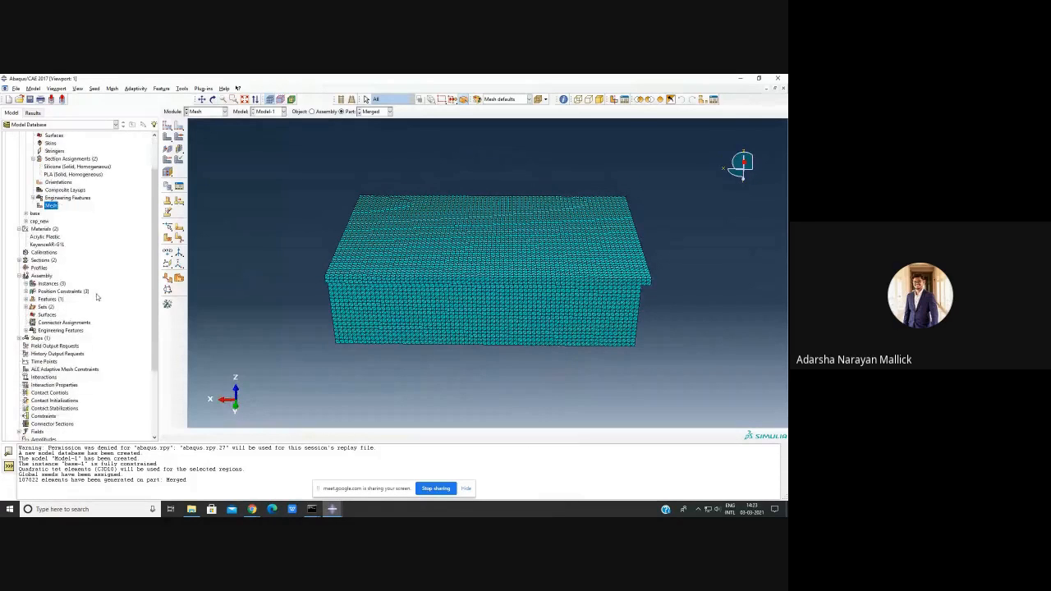
pyautogui.scroll(2, 97, 297)
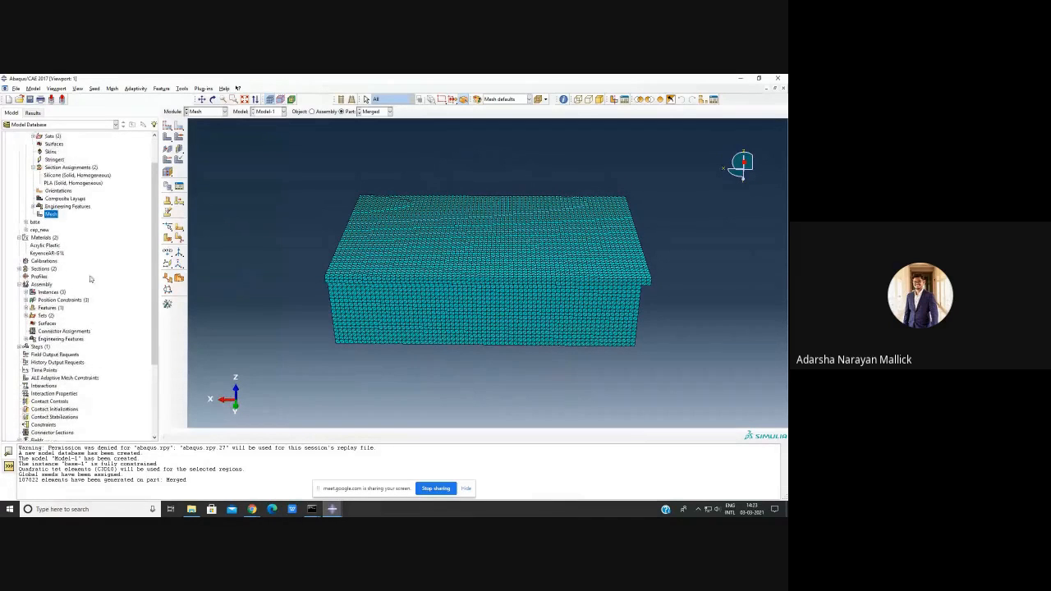
pyautogui.click(112, 87)
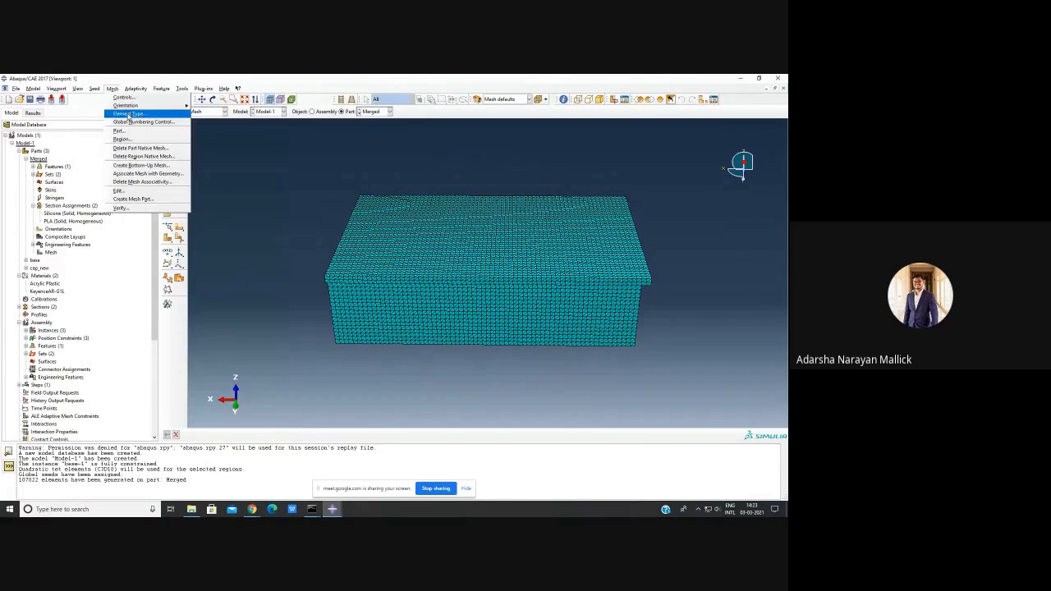
pyautogui.click(128, 114)
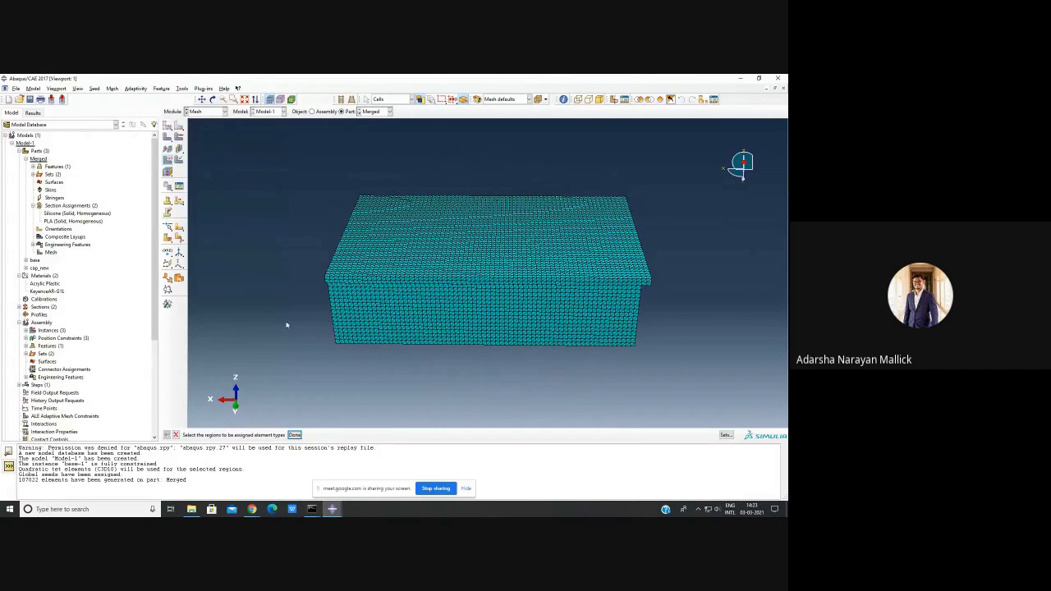
pyautogui.click(113, 89)
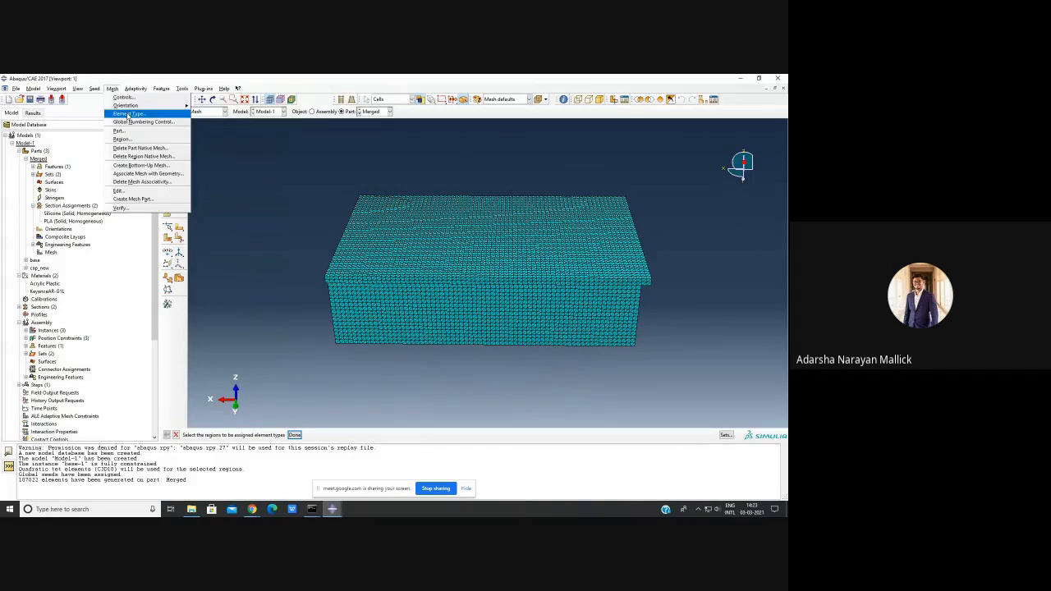
pyautogui.click(313, 352)
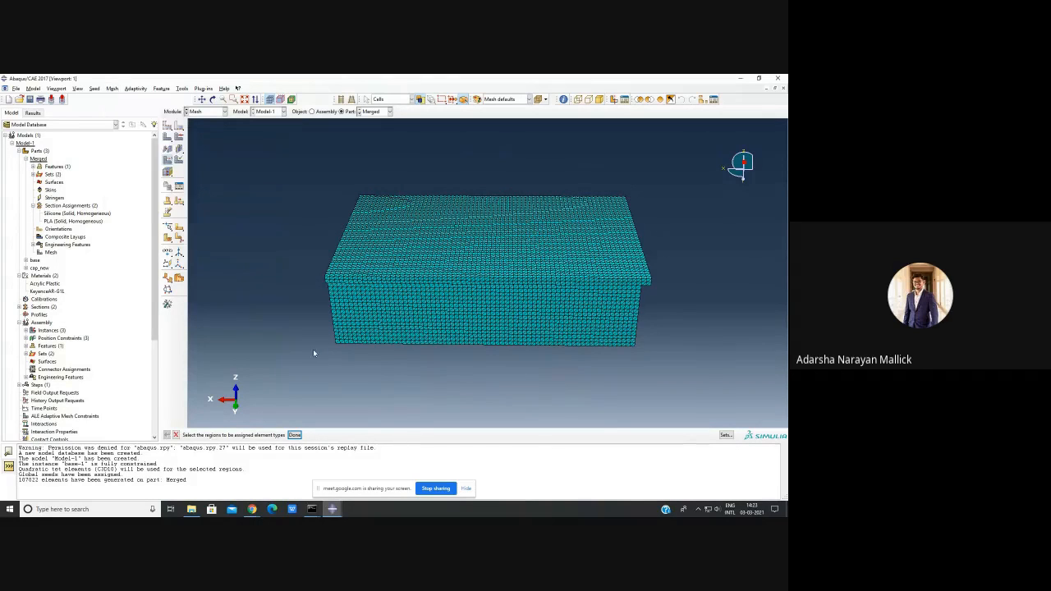
pyautogui.click(394, 318)
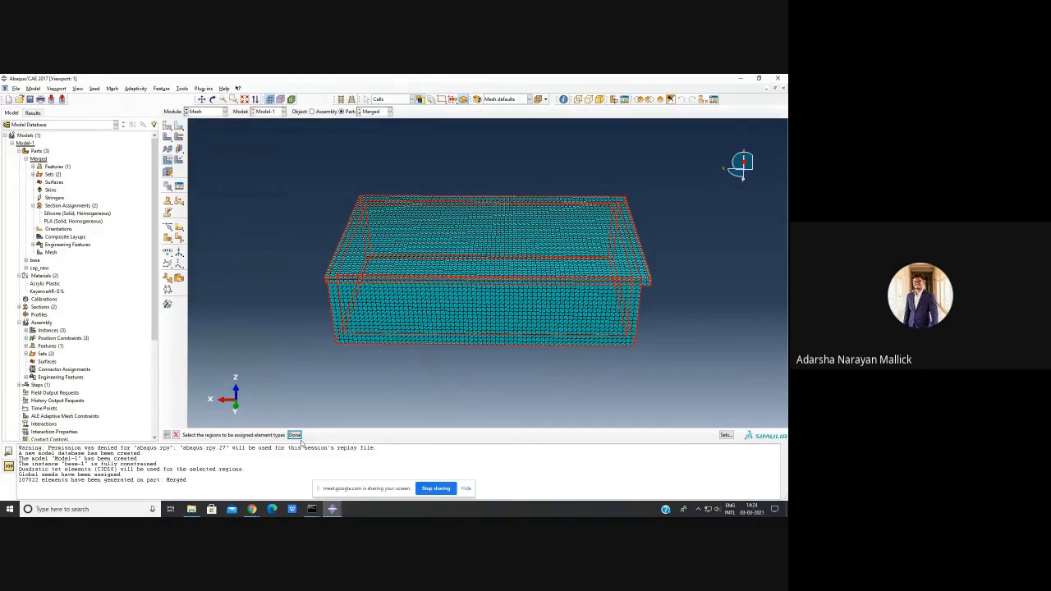
pyautogui.click(295, 435)
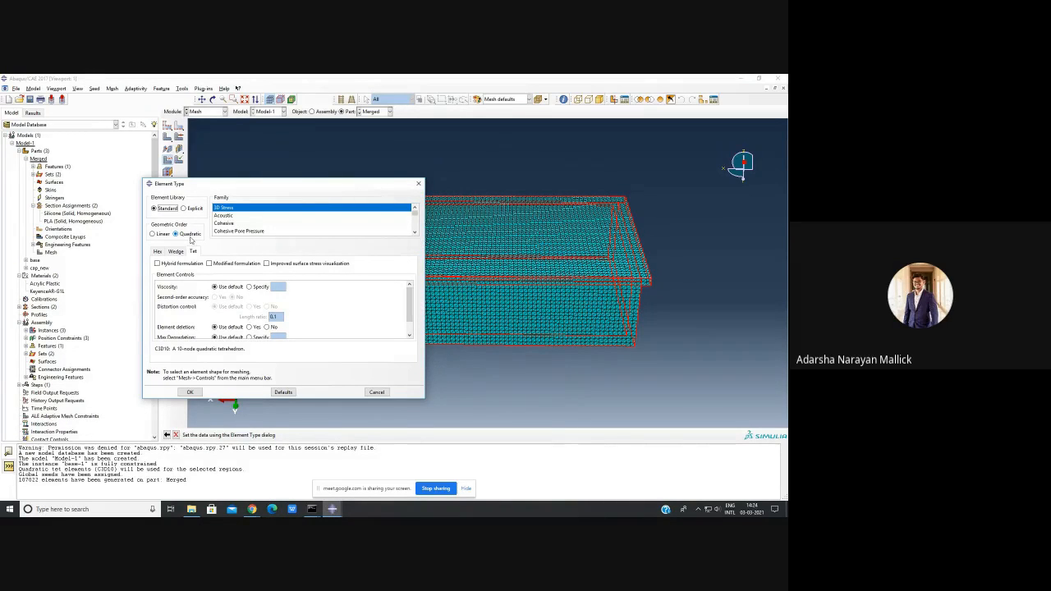
pyautogui.click(157, 264)
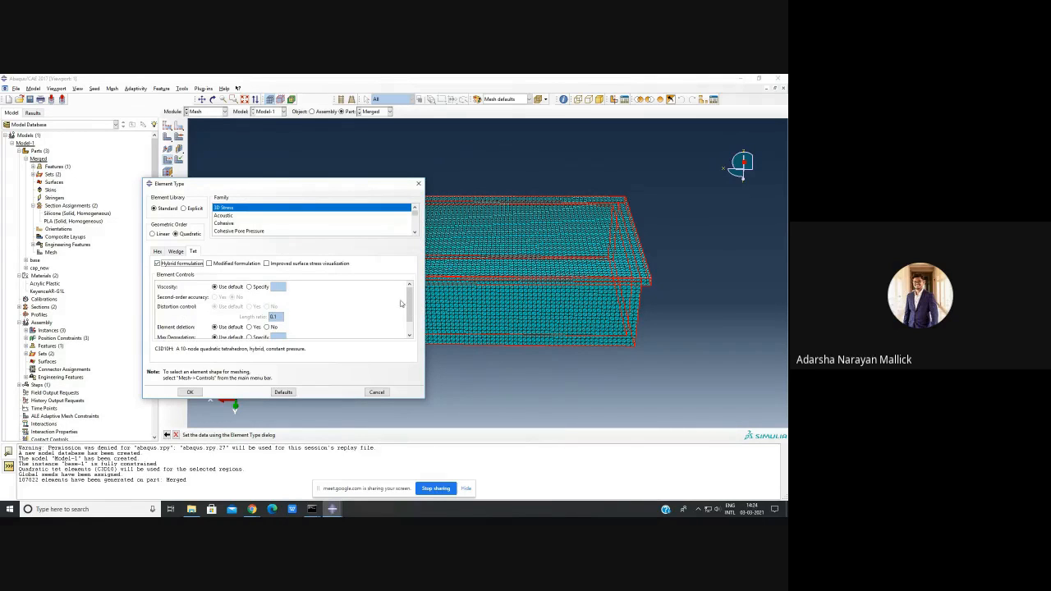
# - Review the Wedge and Hex element options for the selected regions and return to the Tet settings
pyautogui.scroll(-2, 411, 316)
pyautogui.scroll(2, 410, 316)
pyautogui.click(181, 253)
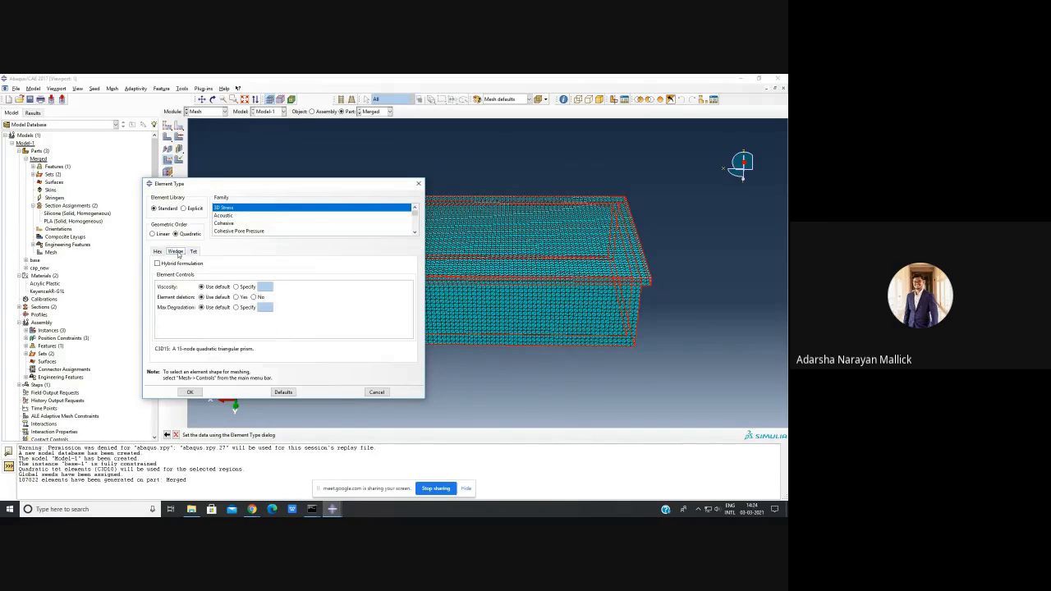
pyautogui.click(158, 251)
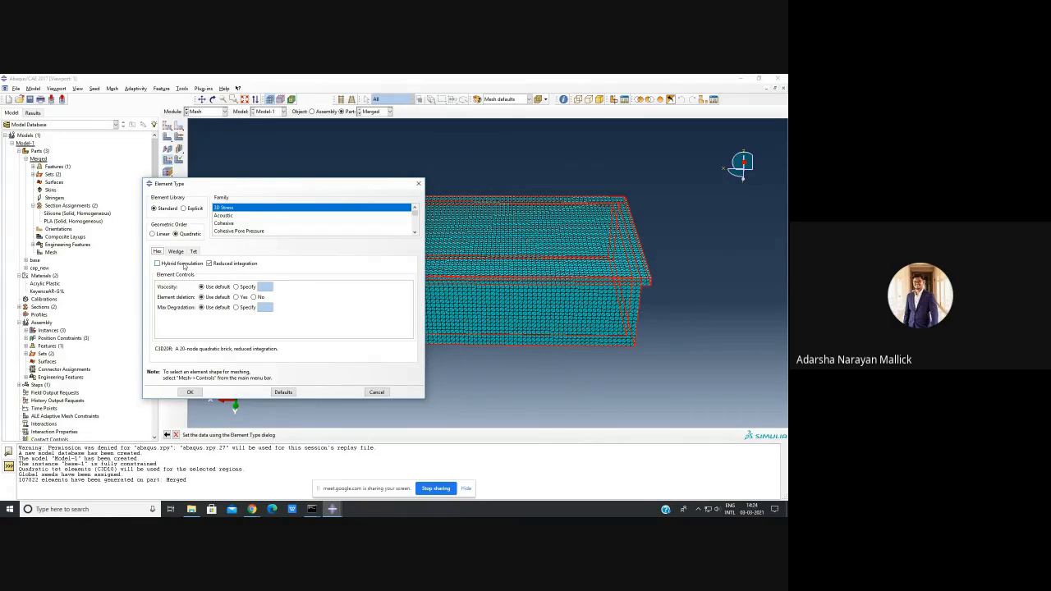
pyautogui.click(193, 252)
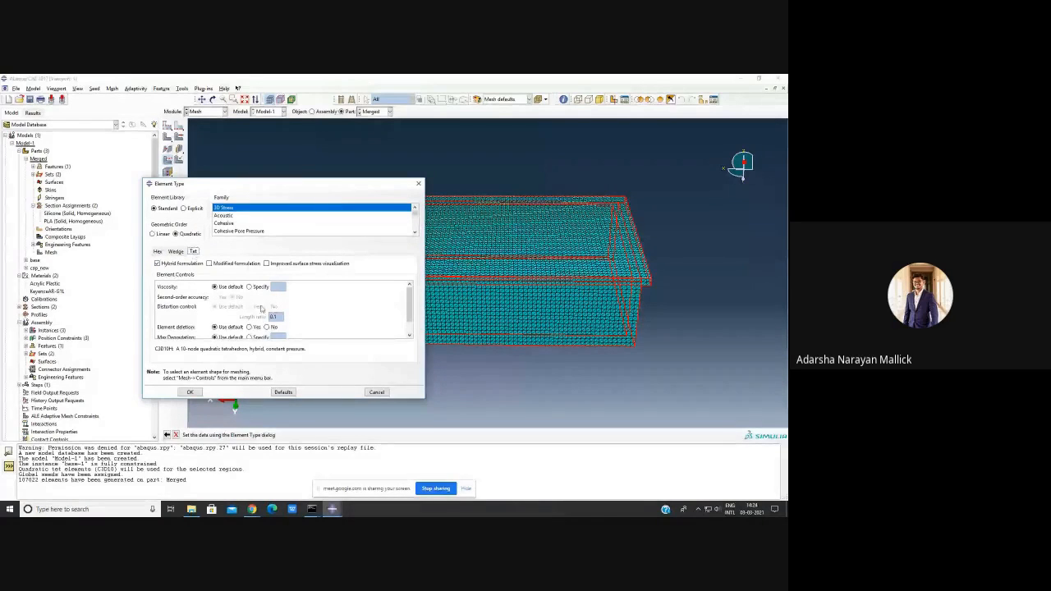
# - Apply the hybrid quadratic tetrahedral element type C3D10H to the selected regions, finish the assignment and inspect the meshed part
pyautogui.scroll(-1, 327, 325)
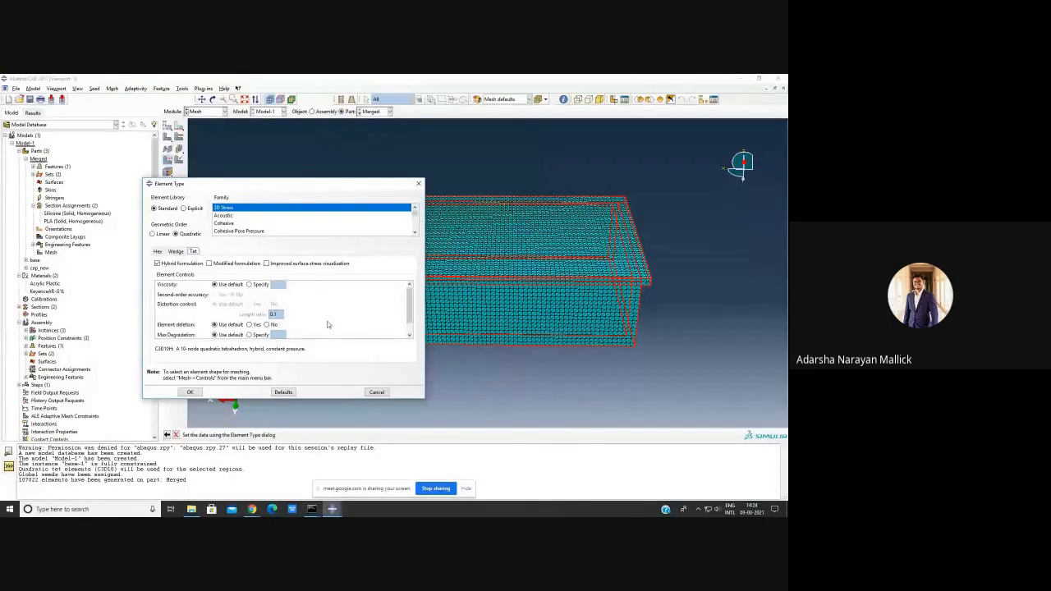
pyautogui.click(190, 392)
pyautogui.click(294, 435)
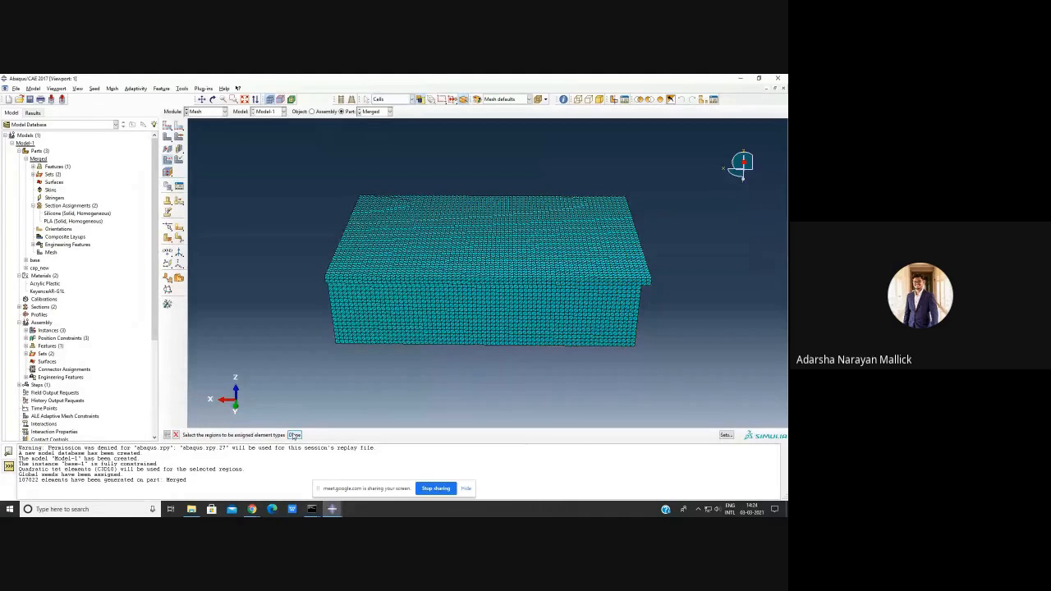
pyautogui.click(212, 99)
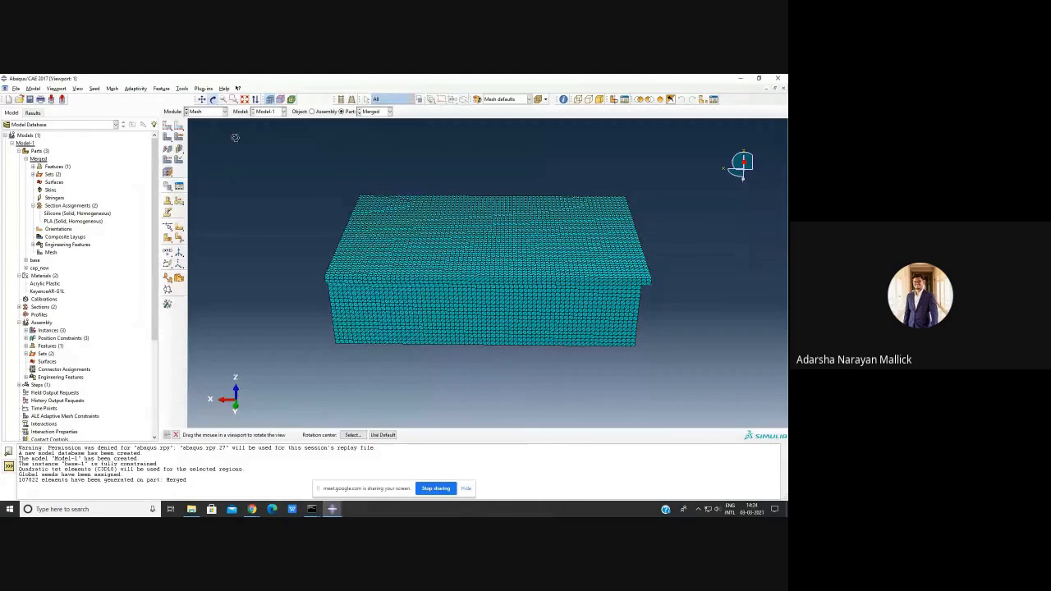
pyautogui.moveTo(496, 353); pyautogui.dragTo(483, 309)
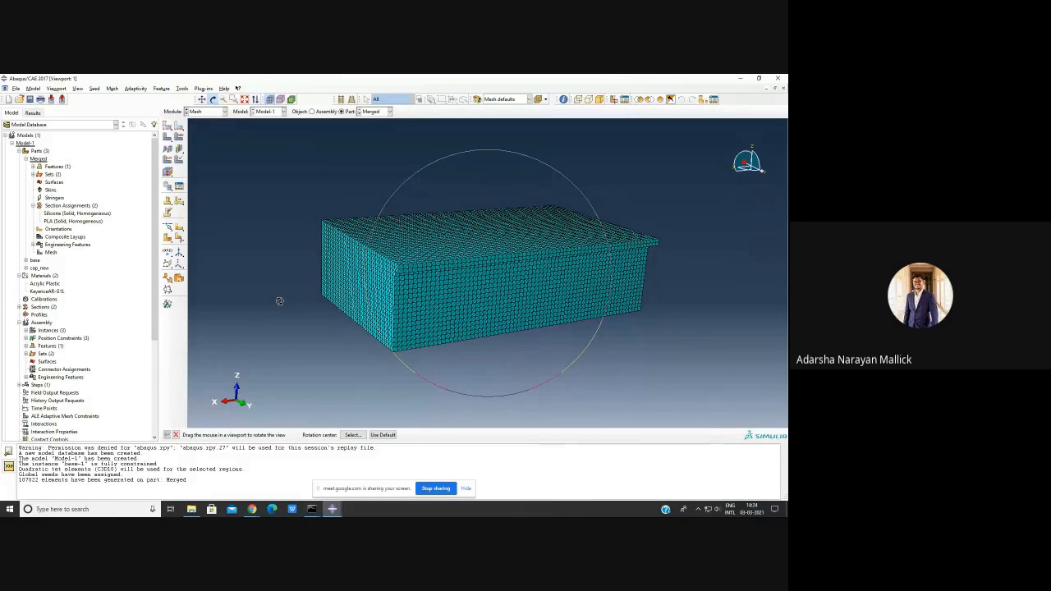
pyautogui.press('Escape')
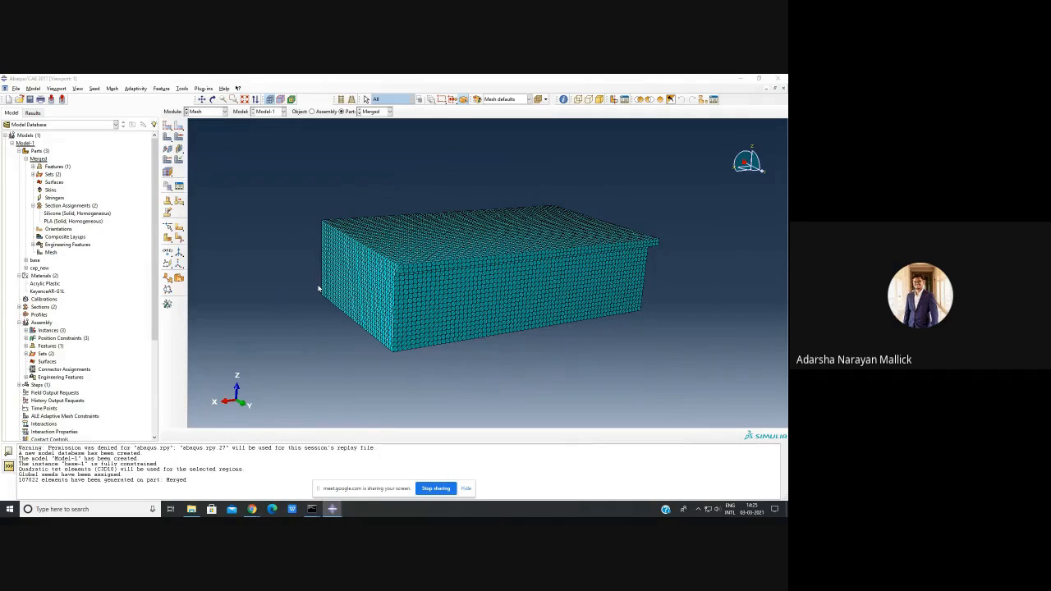
# - Switch to the Abaqus session with the Job-1_95 results, examine the displacement contour, and return to the meshed model
pyautogui.hotkey('alt', 'Tab')
pyautogui.hotkey('alt', 'Tab')
pyautogui.hotkey('alt', 'Tab')
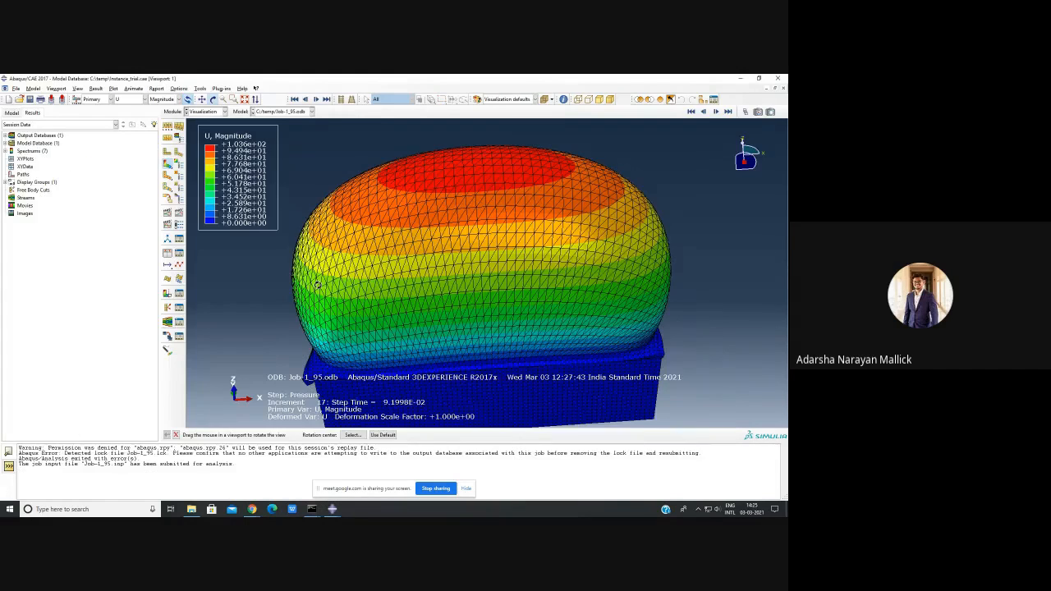
pyautogui.moveTo(317, 284); pyautogui.dragTo(393, 264)
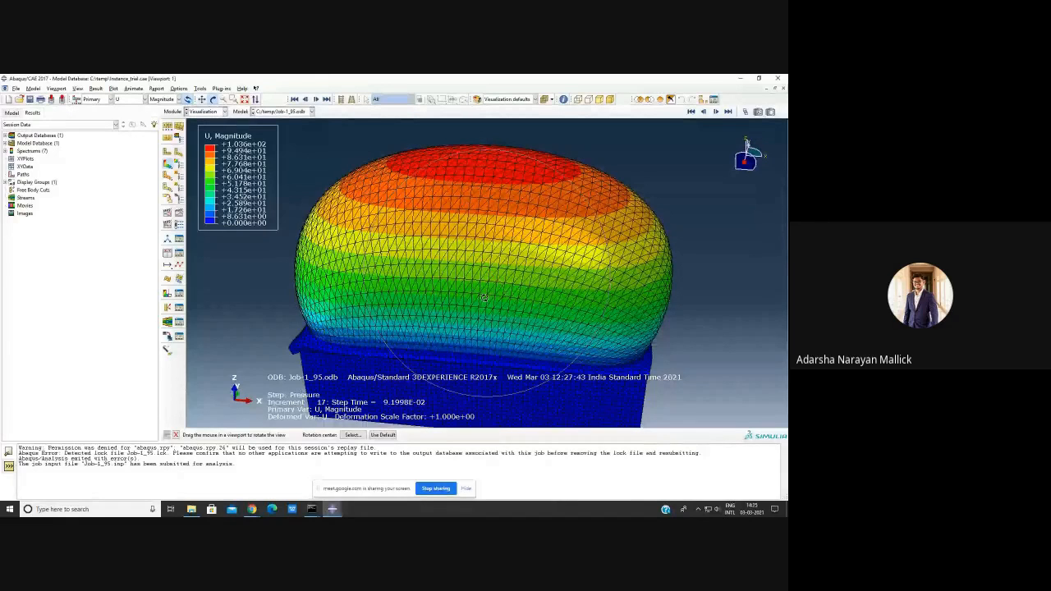
pyautogui.hotkey('alt', 'Tab')
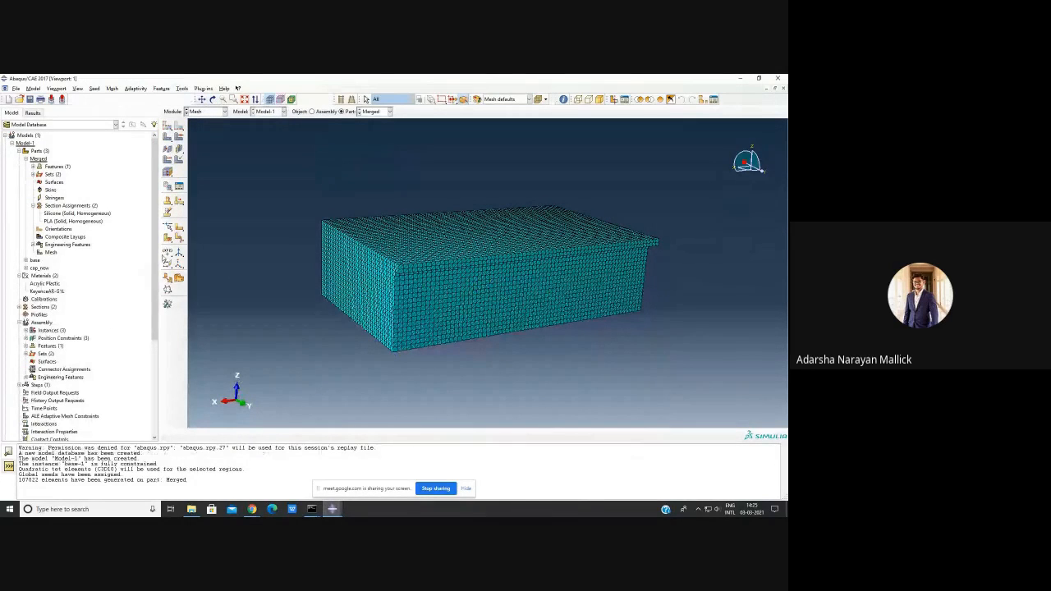
# - Create a Static, General analysis step named Gravitational after the Initial step
pyautogui.scroll(-6, 142, 358)
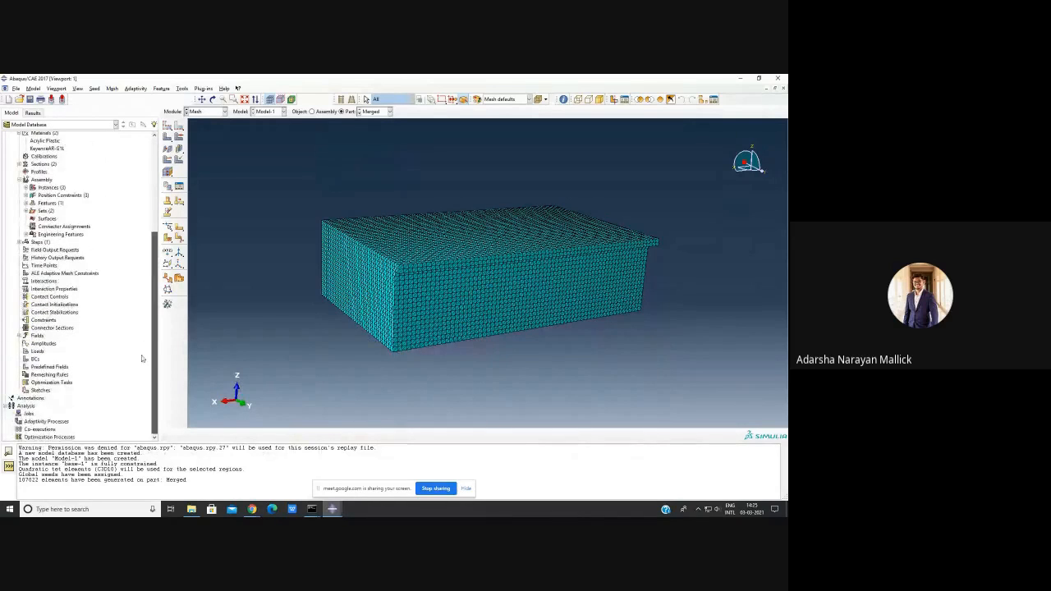
pyautogui.click(20, 243)
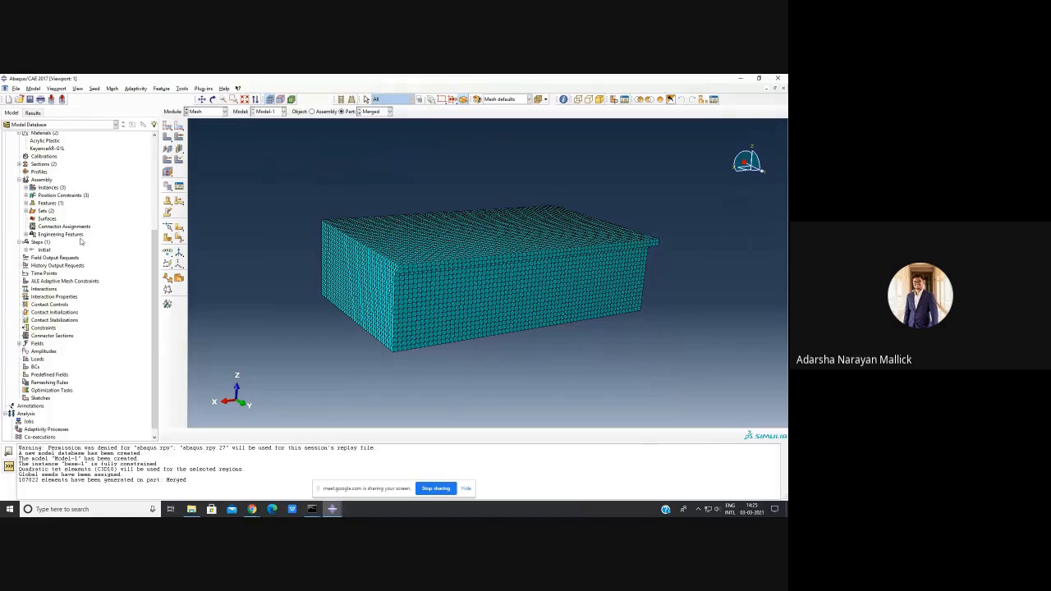
pyautogui.click(37, 243)
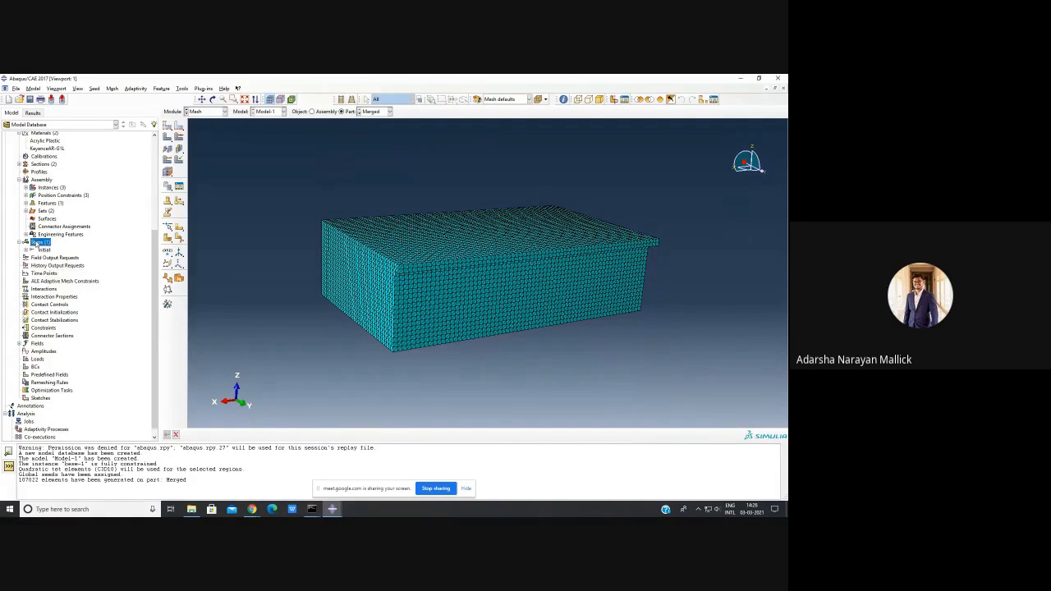
pyautogui.rightClick(38, 243)
pyautogui.click(61, 254)
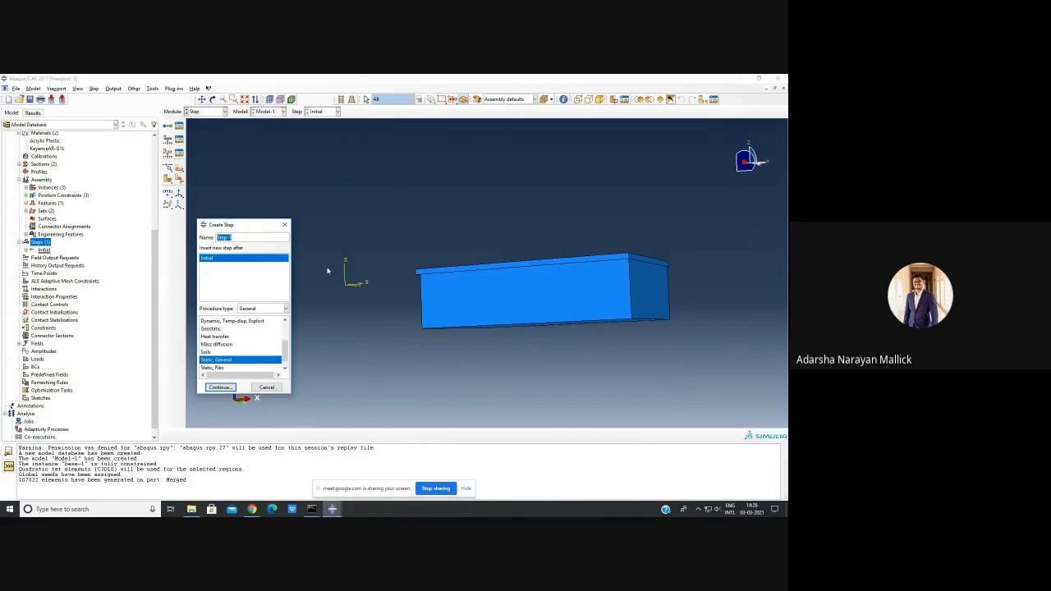
pyautogui.write('Gravitational')
pyautogui.click(220, 388)
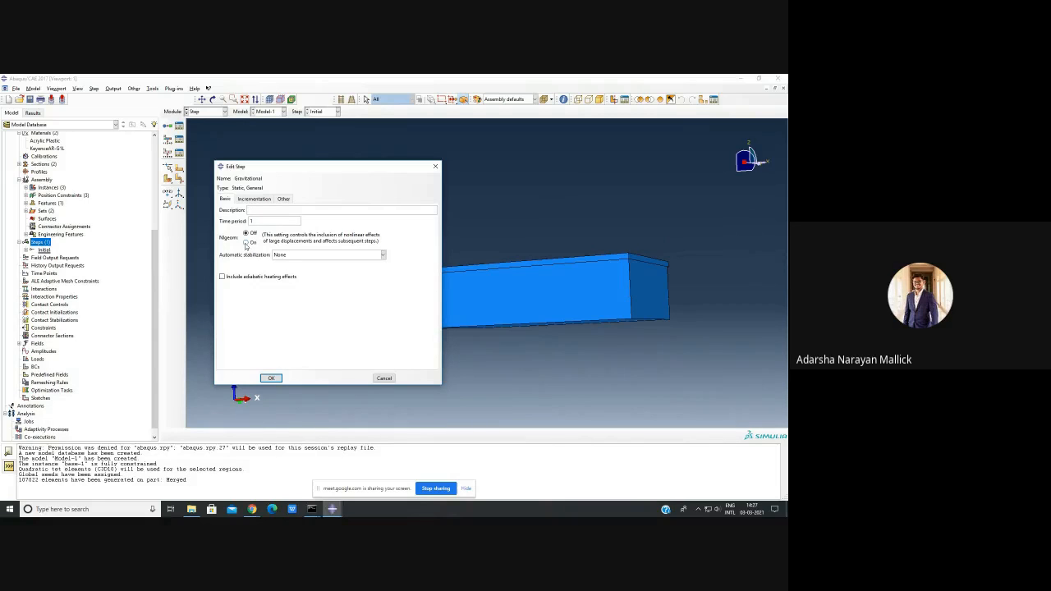
# - Turn on Nlgeom for the Gravitational step and set its initial increment size to 0.1
pyautogui.click(246, 243)
pyautogui.click(254, 200)
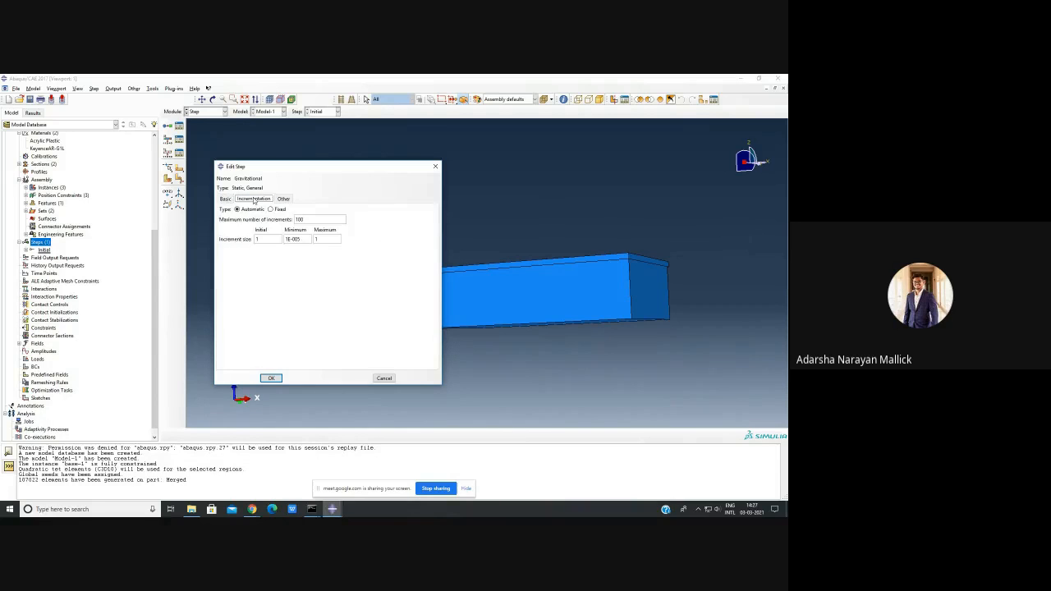
pyautogui.click(262, 239)
pyautogui.write('0.1')
pyautogui.click(273, 379)
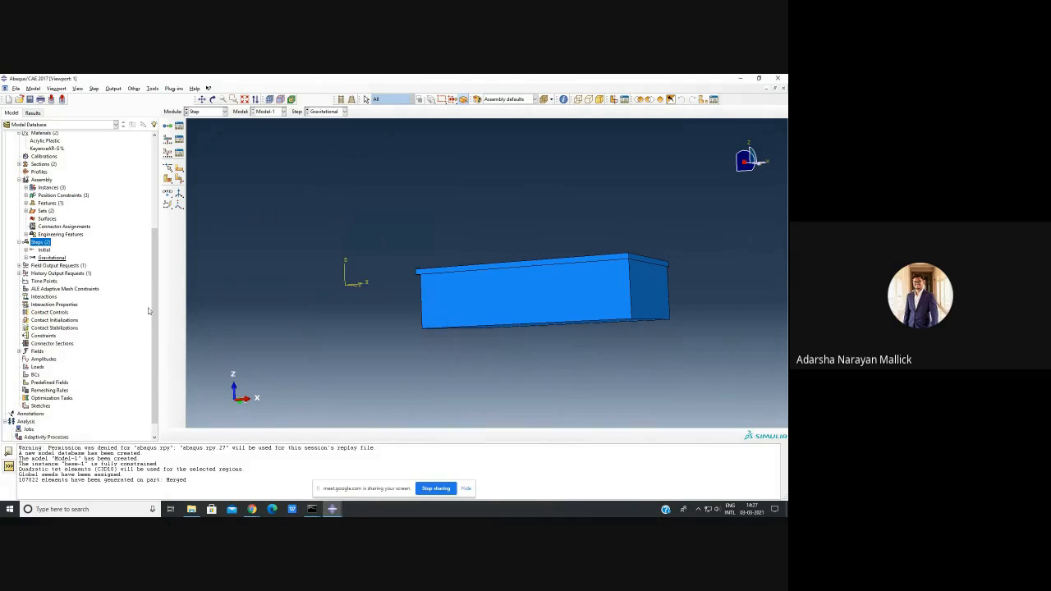
# - Create a mechanical Symmetry/Antisymmetry/Encastre boundary condition named FixedEnd in the Gravitational step
pyautogui.click(27, 257)
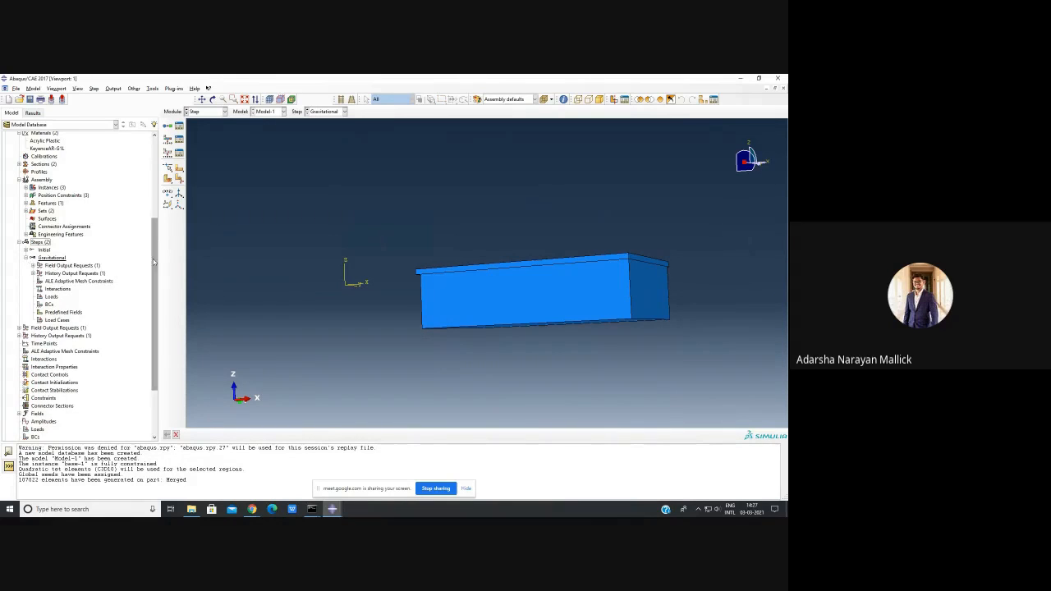
pyautogui.scroll(-2, 86, 238)
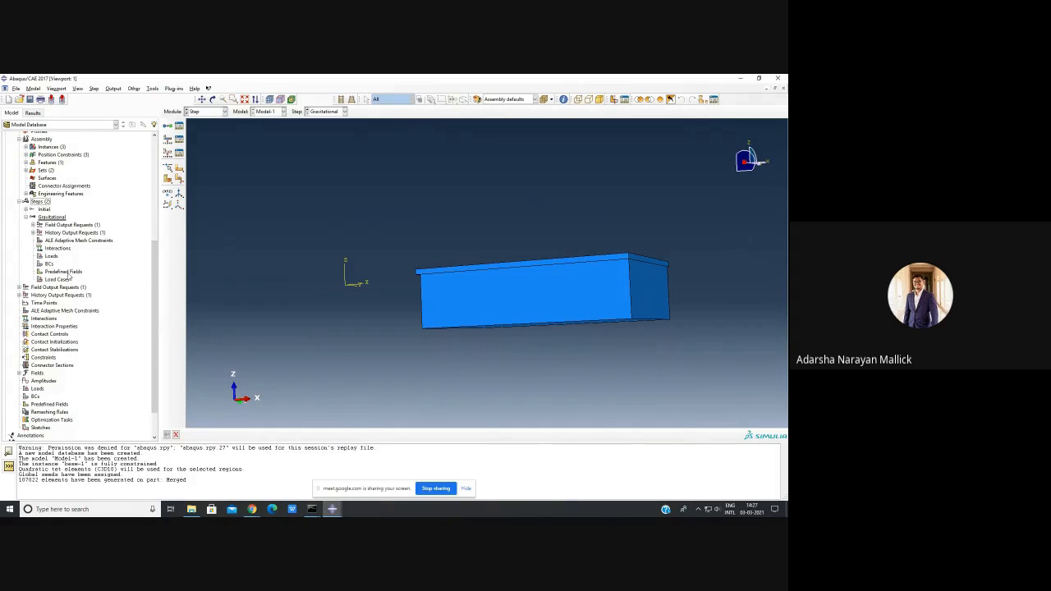
pyautogui.click(212, 100)
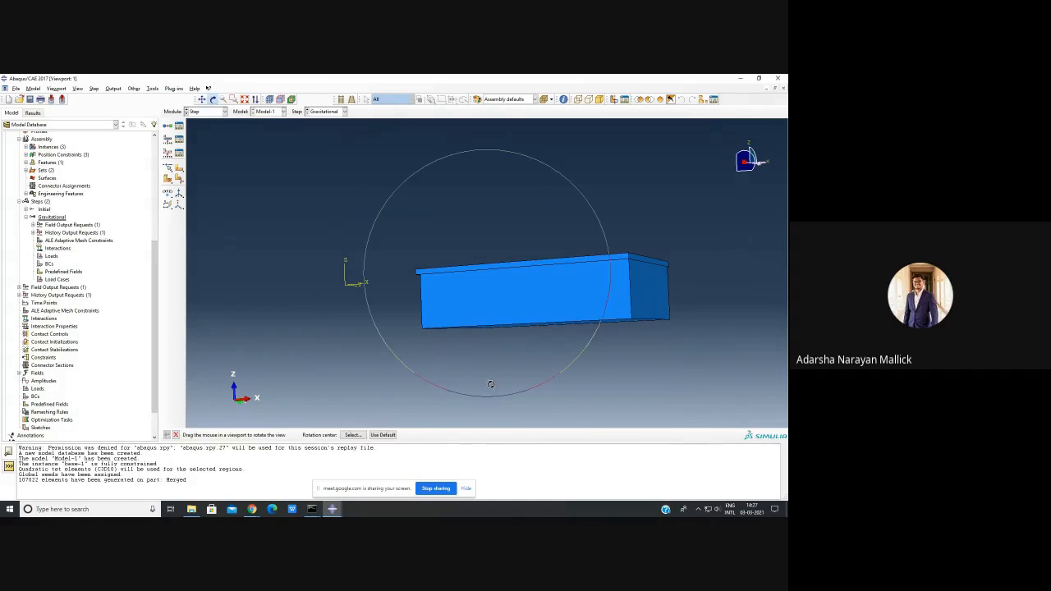
pyautogui.moveTo(488, 383); pyautogui.dragTo(555, 341)
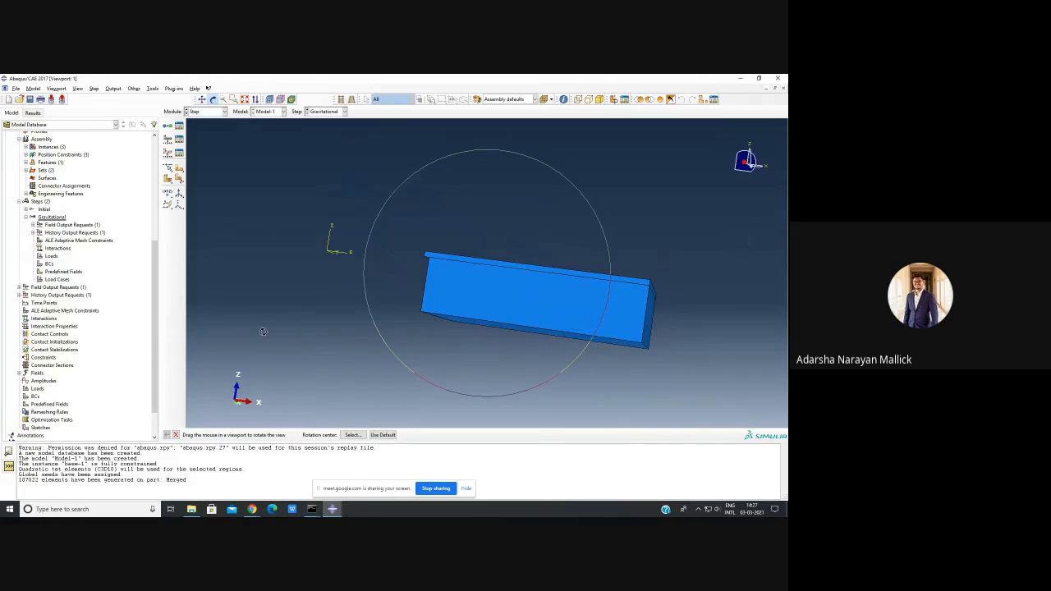
pyautogui.press('Escape')
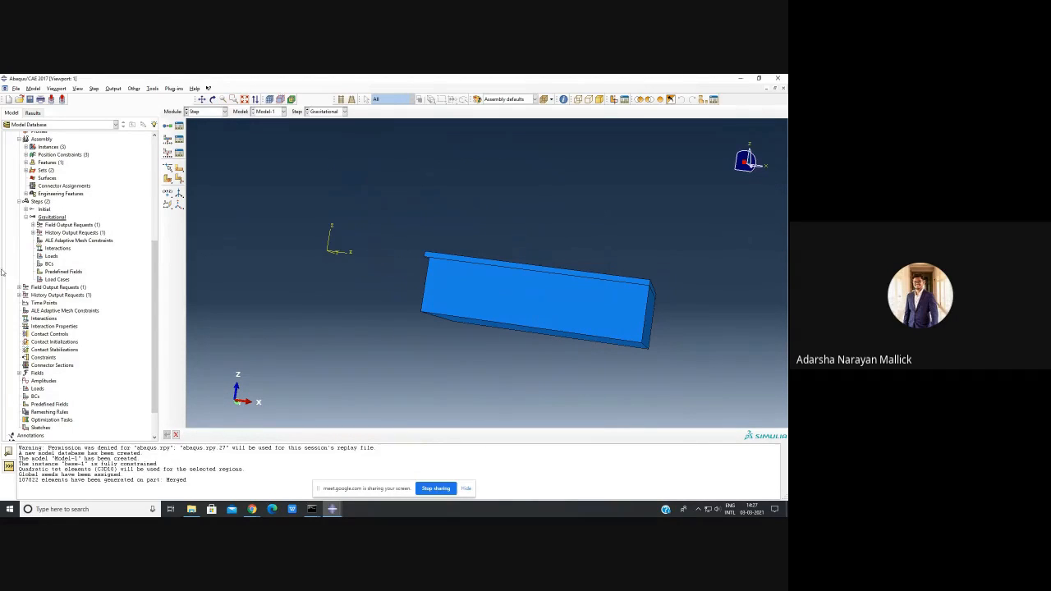
pyautogui.doubleClick(50, 264)
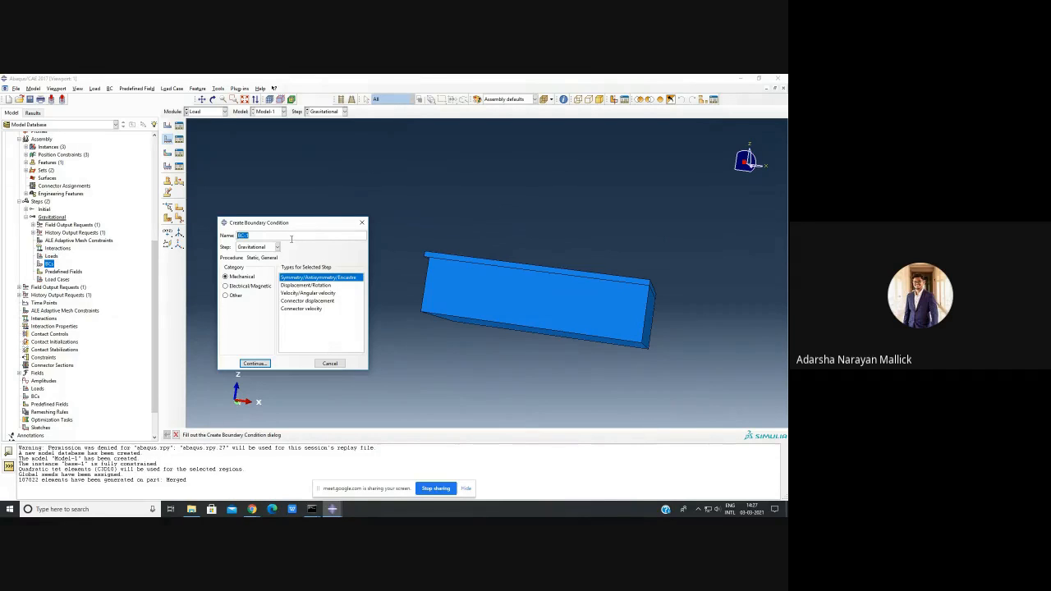
pyautogui.write('F')
pyautogui.write('xedEnd')
pyautogui.click(278, 248)
pyautogui.click(277, 247)
pyautogui.click(260, 363)
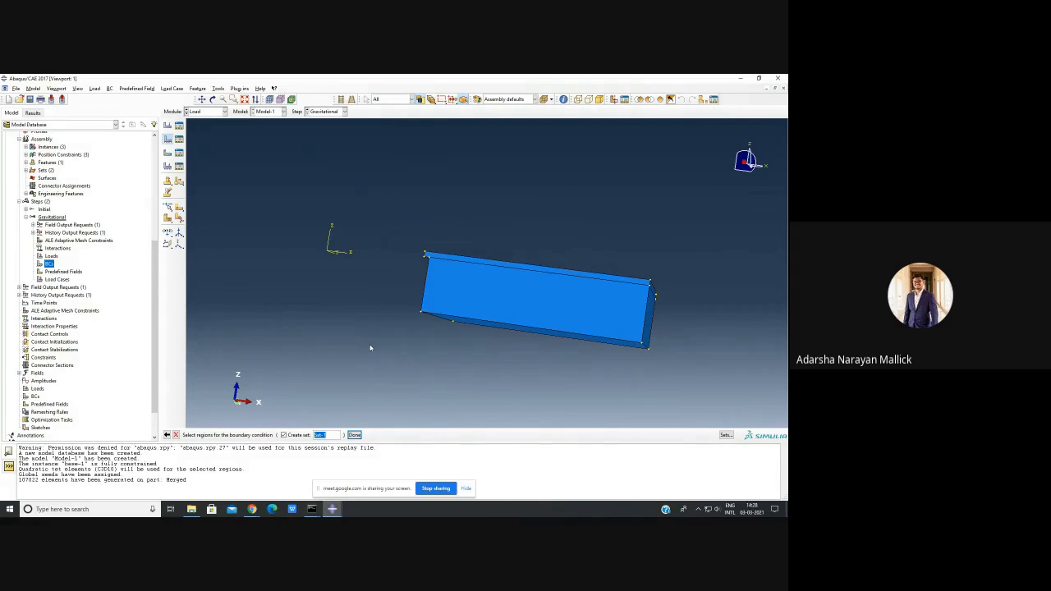
# - Select the outer side faces and the bottom face of the base as the region for the FixedEnd boundary condition
pyautogui.click(475, 312)
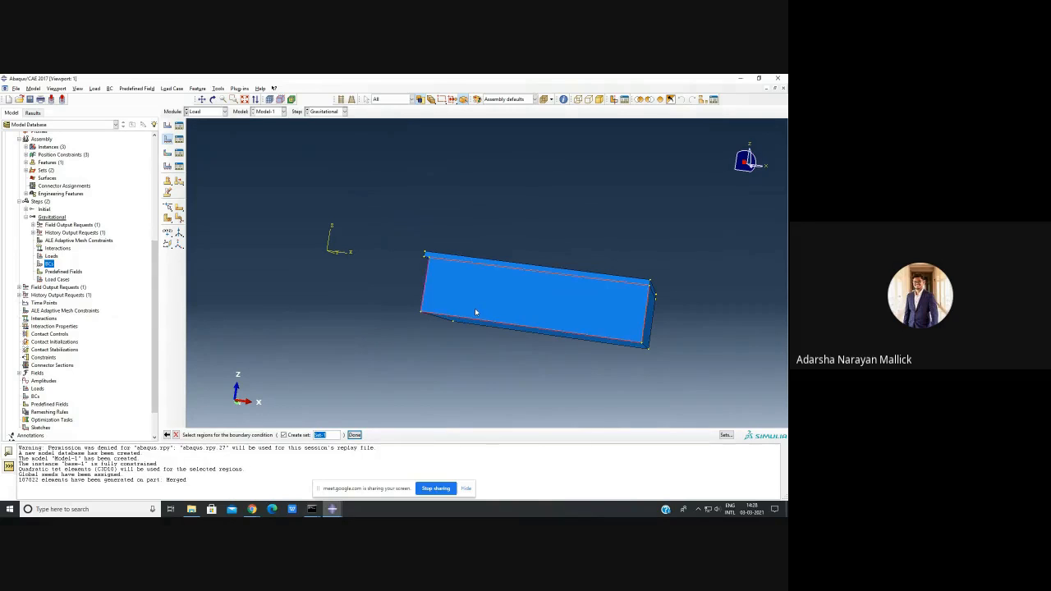
pyautogui.click(478, 307)
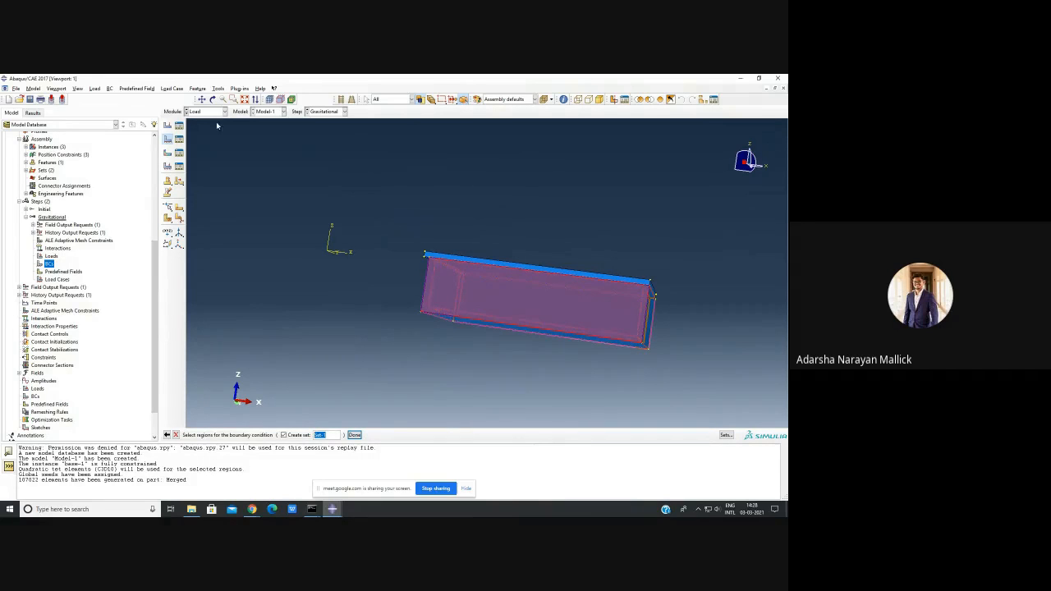
pyautogui.click(212, 100)
pyautogui.moveTo(542, 337); pyautogui.dragTo(524, 226)
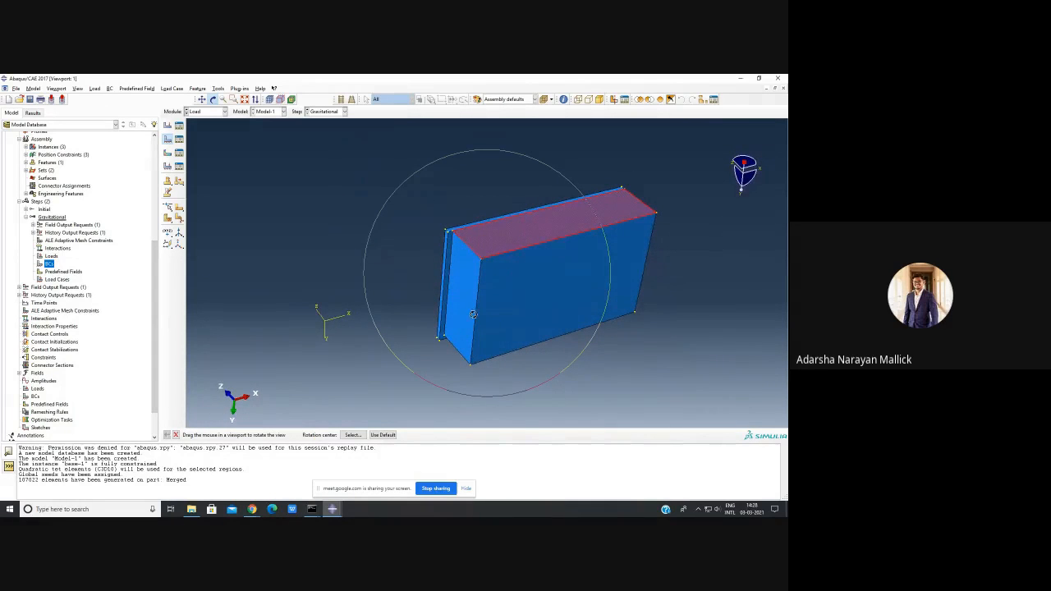
pyautogui.press('Escape')
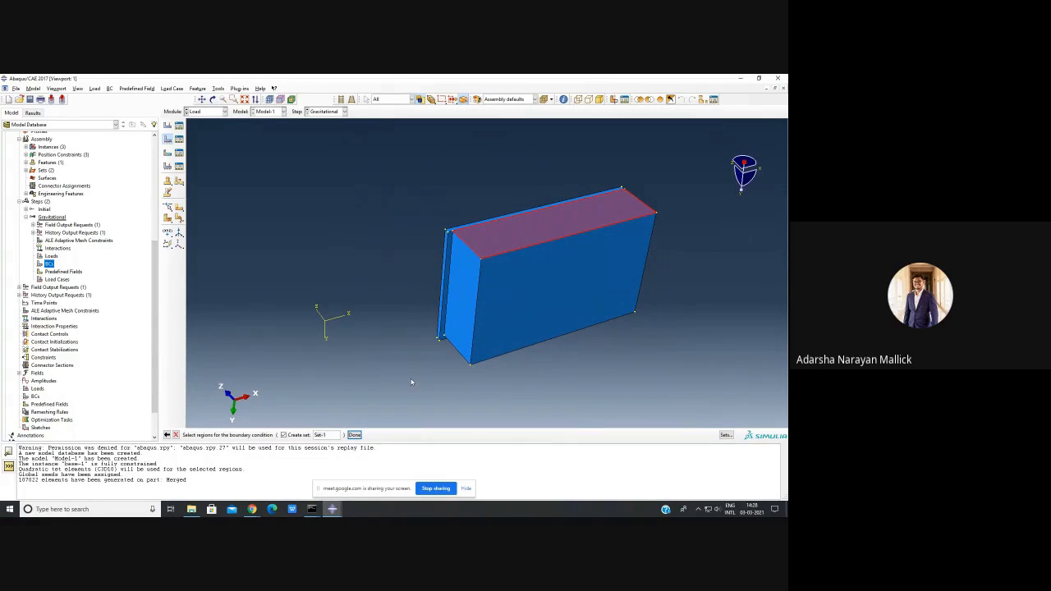
pyautogui.click(551, 305)
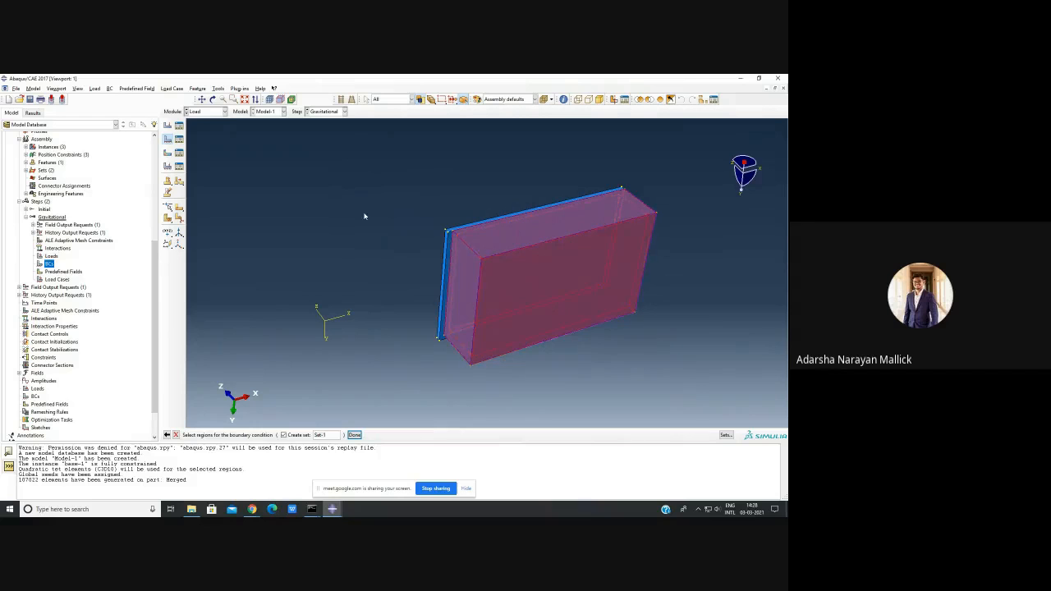
pyautogui.click(211, 99)
pyautogui.moveTo(570, 244); pyautogui.dragTo(499, 292)
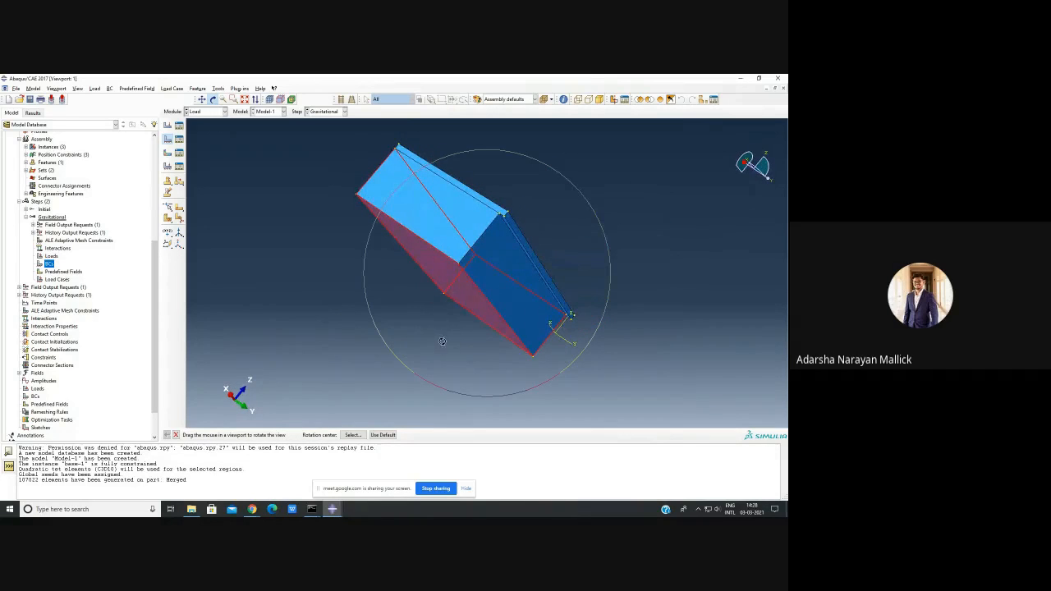
pyautogui.press('Escape')
pyautogui.keyDown('shift'); pyautogui.click(446, 223); pyautogui.keyUp('shift')
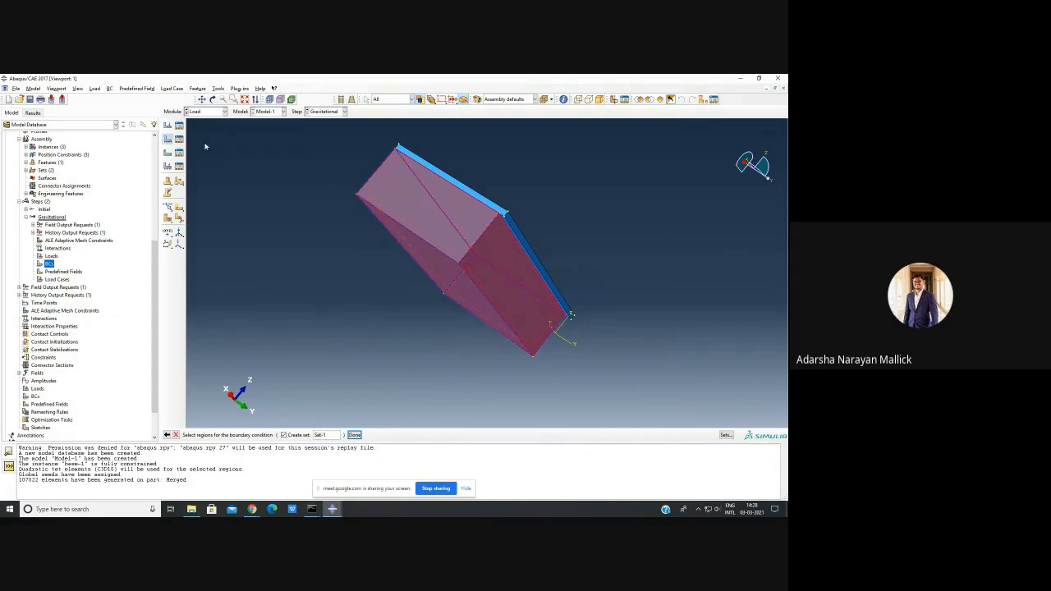
pyautogui.click(213, 99)
pyautogui.moveTo(498, 243); pyautogui.dragTo(538, 279)
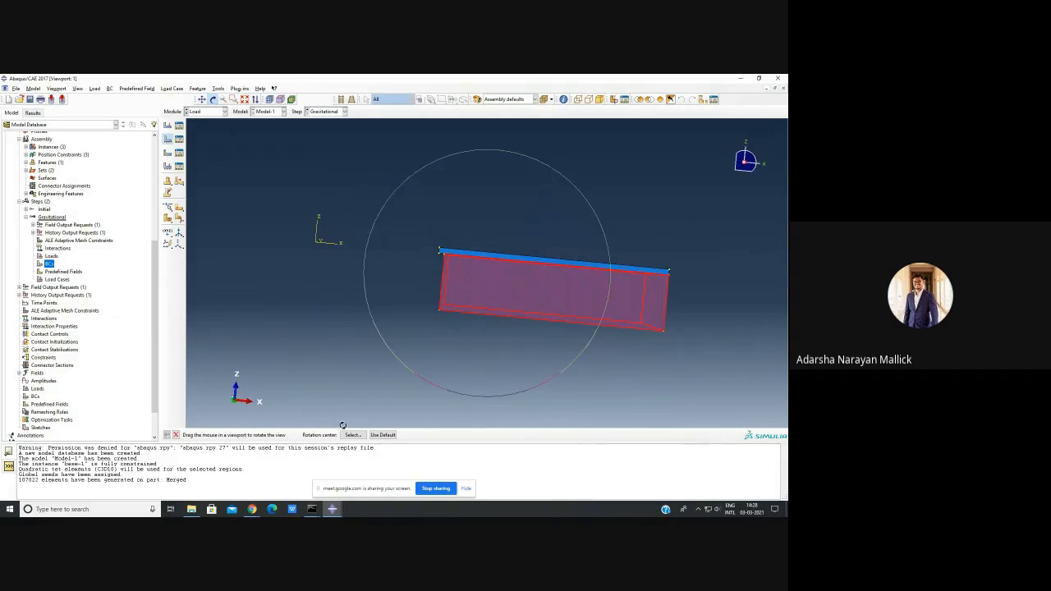
pyautogui.press('Escape')
pyautogui.click(354, 436)
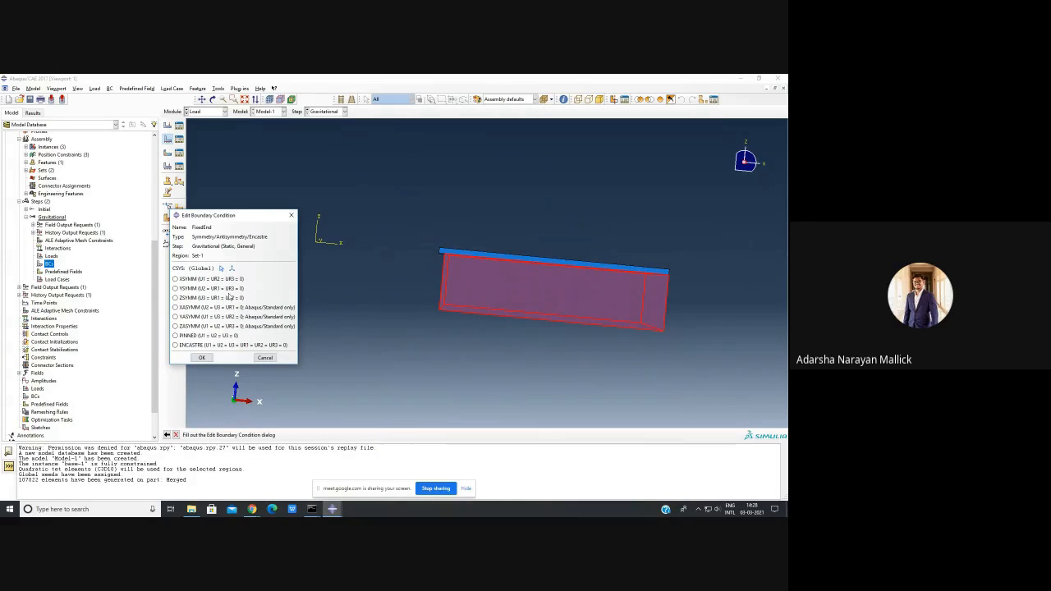
# - Set the FixedEnd boundary condition to ENCASTRE and inspect the constrained faces of the base
pyautogui.click(175, 346)
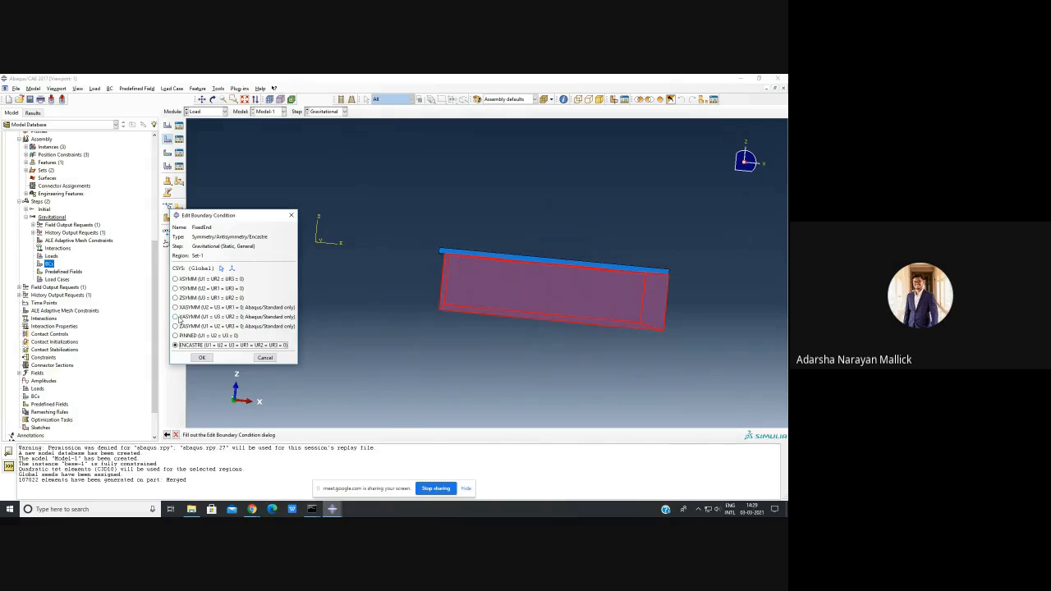
pyautogui.click(203, 357)
pyautogui.click(213, 100)
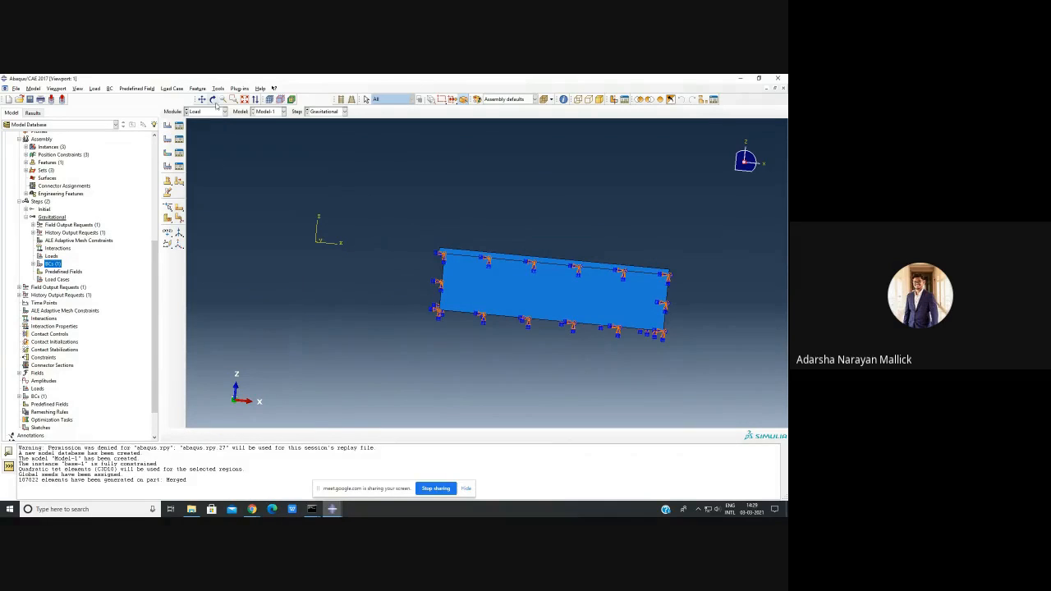
pyautogui.moveTo(472, 267); pyautogui.dragTo(303, 333)
pyautogui.press('Escape')
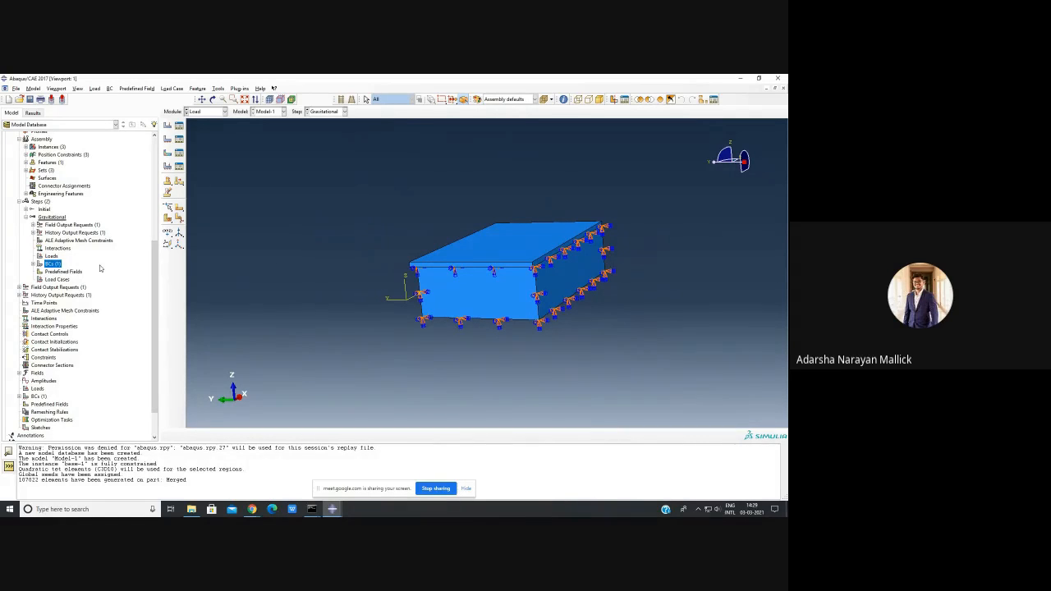
# - Create a mechanical Gravity load named Gravitational_Force in the Gravitational step
pyautogui.doubleClick(51, 257)
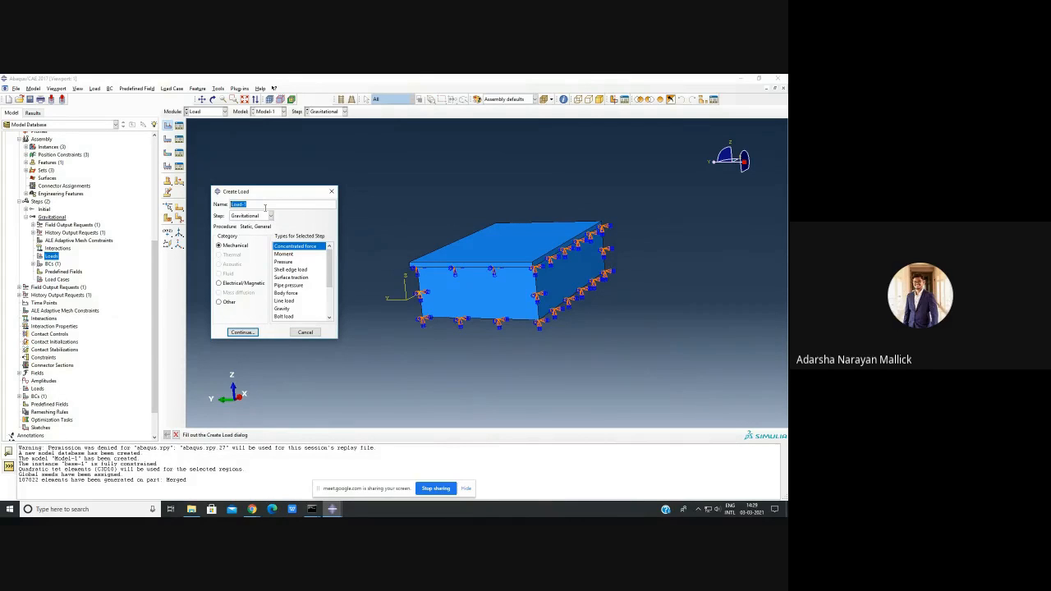
pyautogui.press('BackSpace')
pyautogui.write('Gravitational_Force')
pyautogui.scroll(-1, 292, 294)
pyautogui.scroll(1, 287, 294)
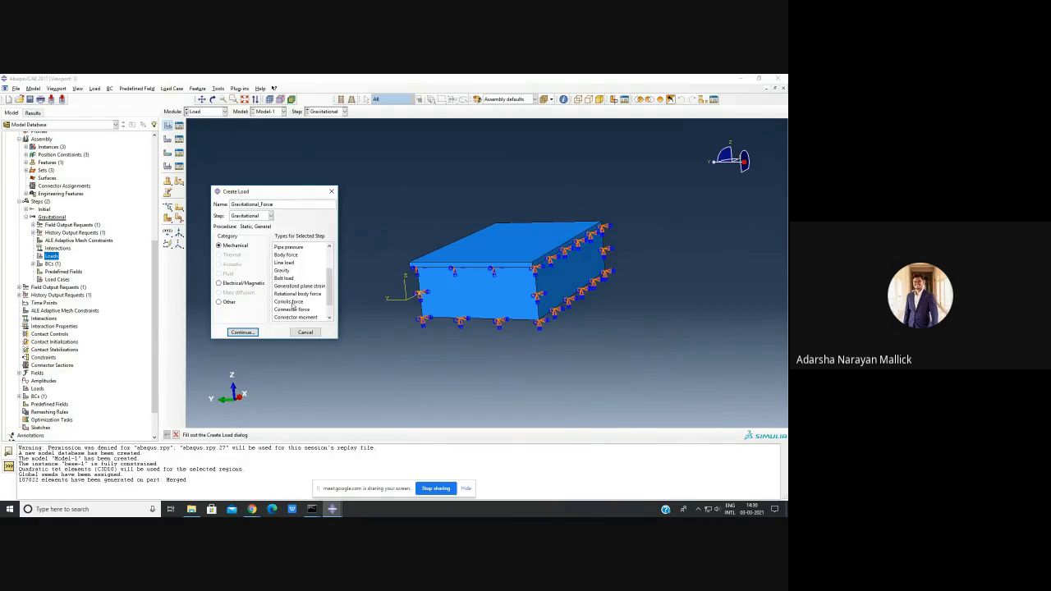
pyautogui.scroll(1, 291, 304)
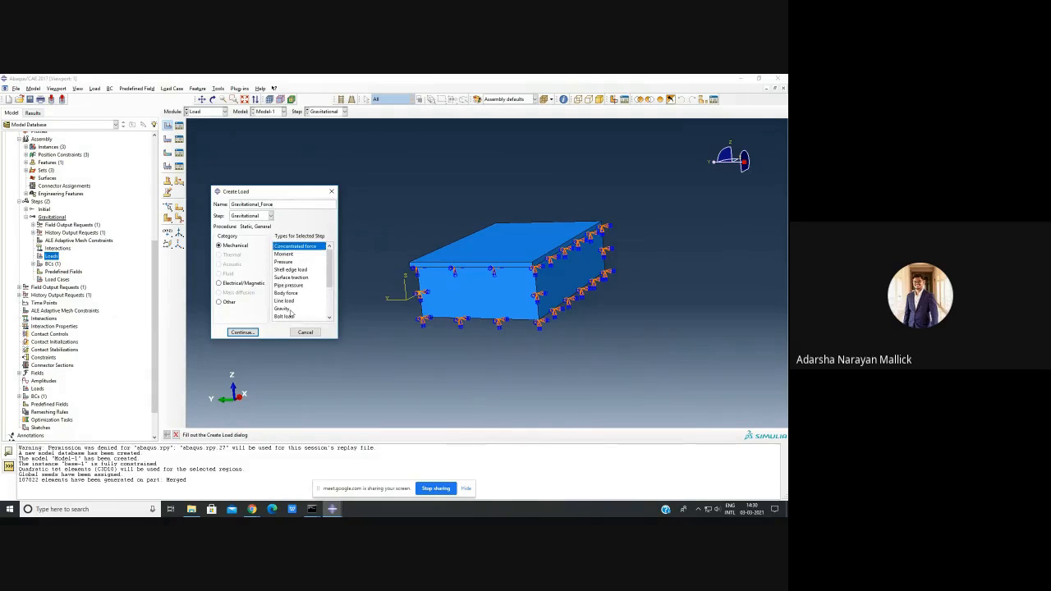
pyautogui.click(286, 308)
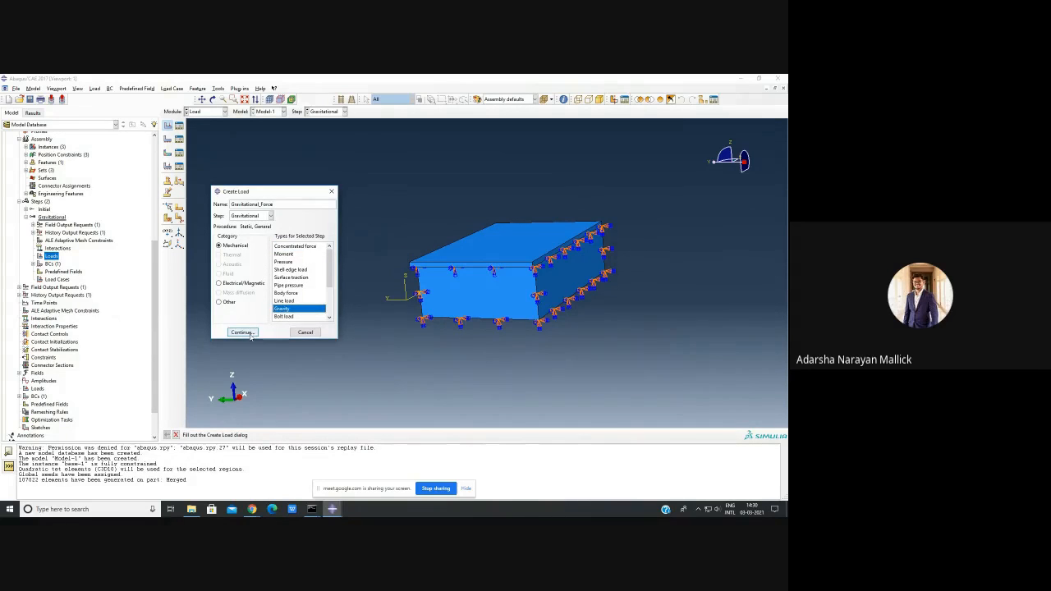
pyautogui.click(241, 332)
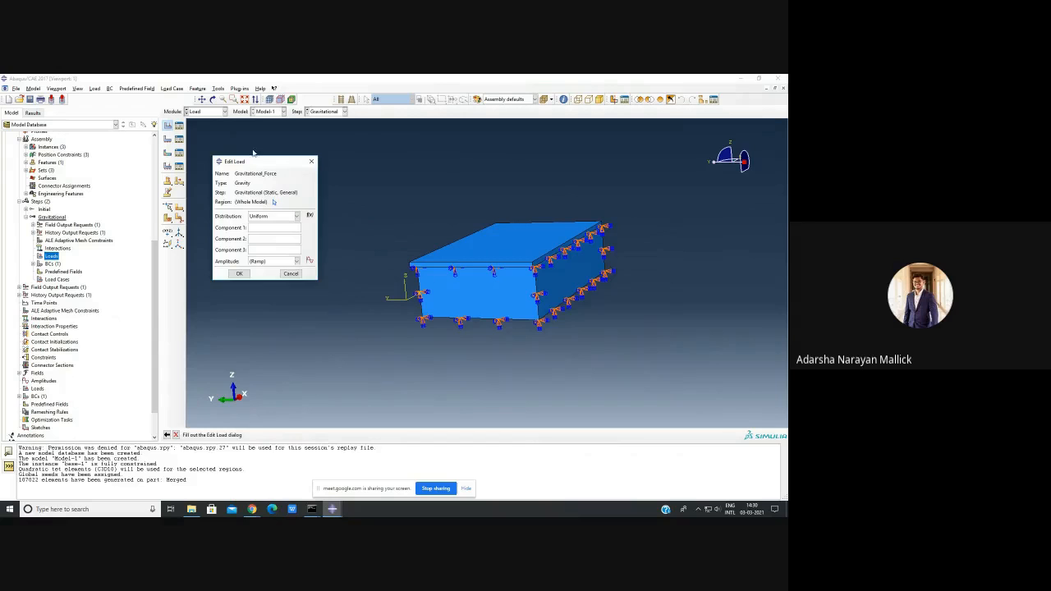
# - Set Component 3 of the Gravitational_Force load to 10 for the whole model and inspect the gravity direction arrow
pyautogui.moveTo(247, 163); pyautogui.dragTo(684, 269)
pyautogui.click(212, 99)
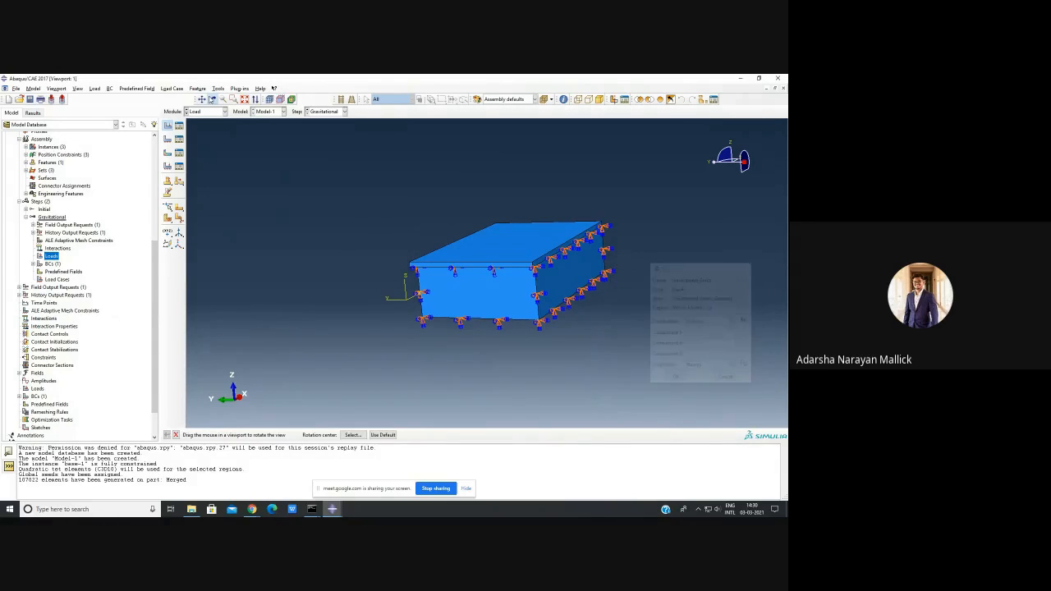
pyautogui.moveTo(471, 280); pyautogui.dragTo(354, 278)
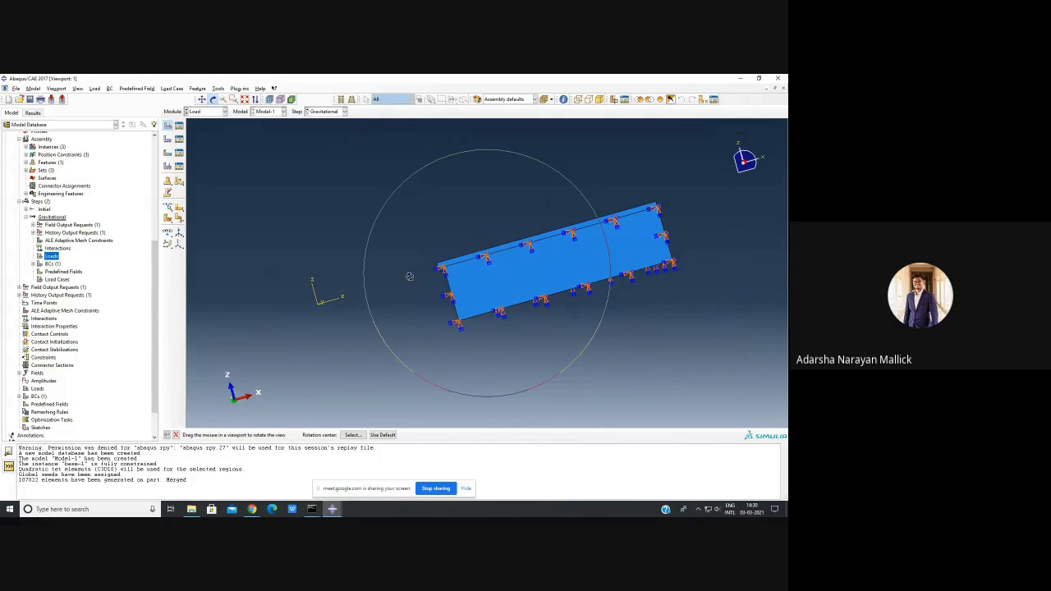
pyautogui.press('Escape')
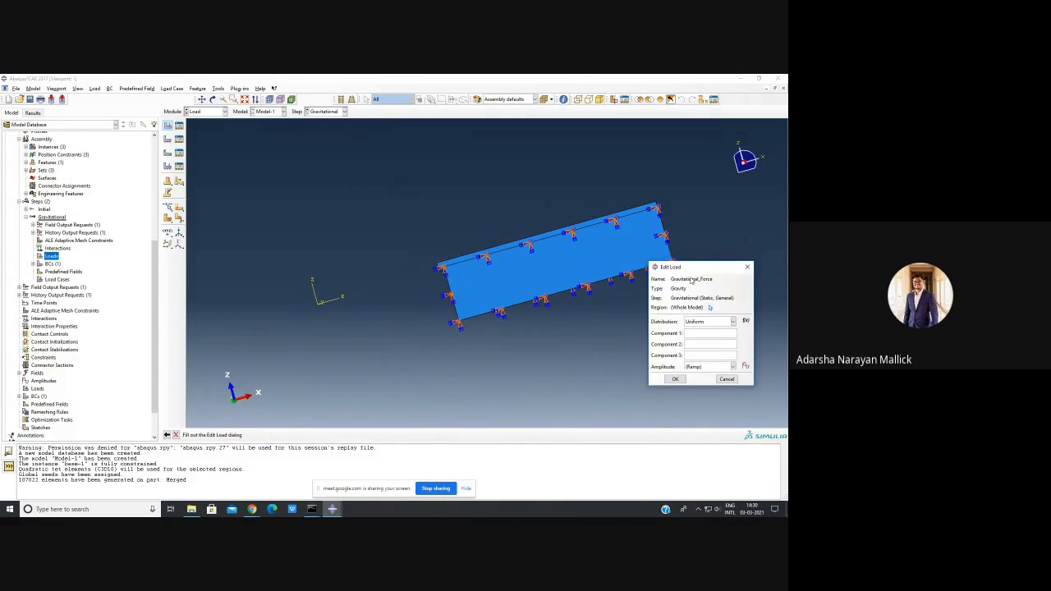
pyautogui.moveTo(682, 267); pyautogui.dragTo(485, 228)
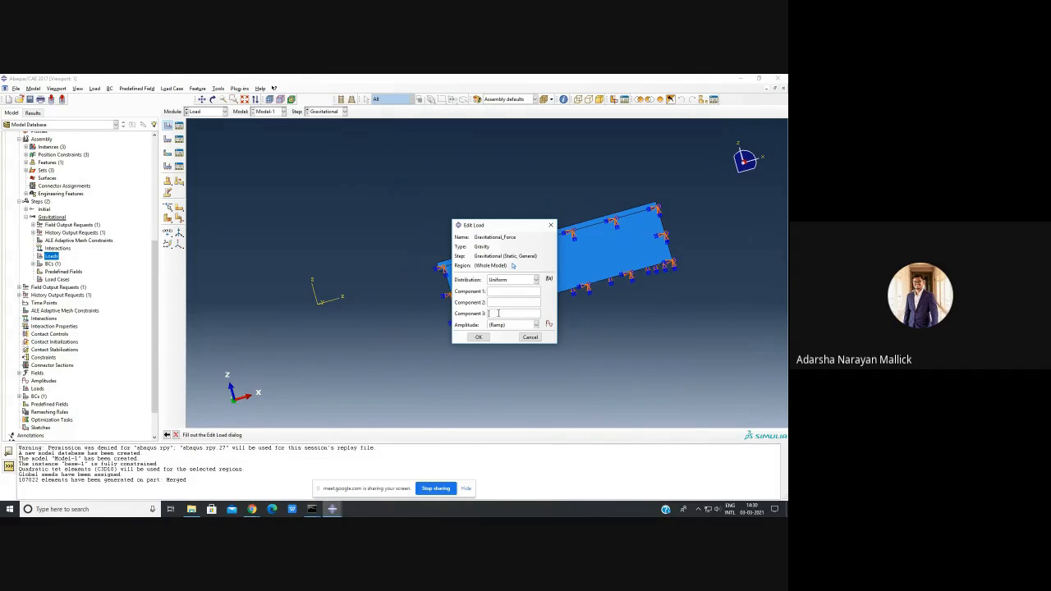
pyautogui.write('10')
pyautogui.click(477, 338)
pyautogui.click(477, 337)
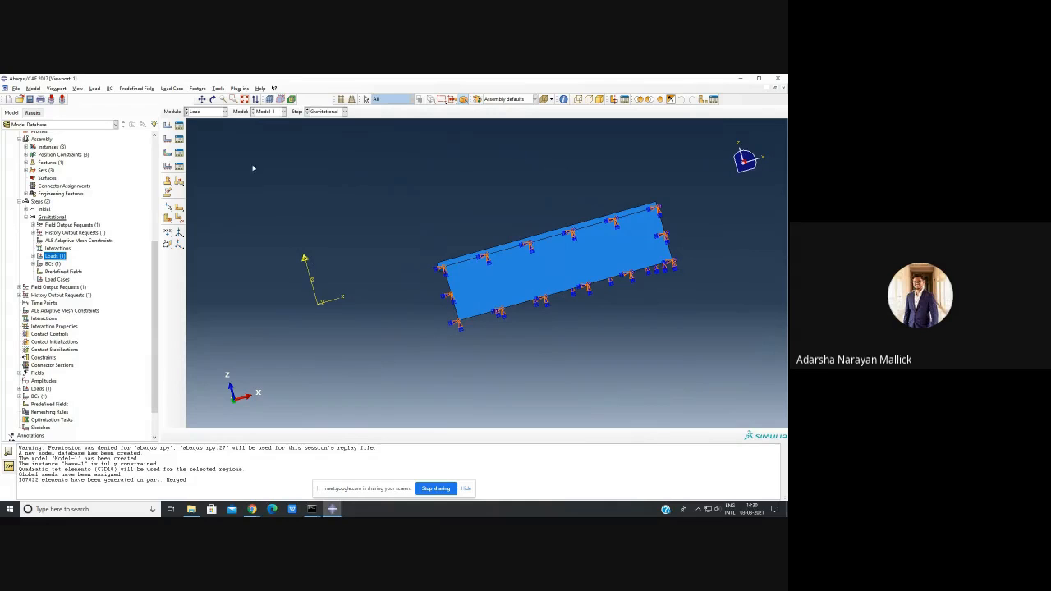
pyautogui.click(212, 100)
pyautogui.moveTo(473, 291)
pyautogui.mouseDown()
pyautogui.moveTo(456, 328)
pyautogui.moveTo(468, 284)
pyautogui.moveTo(485, 300)
pyautogui.moveTo(471, 304)
pyautogui.mouseUp()
pyautogui.press('Escape')
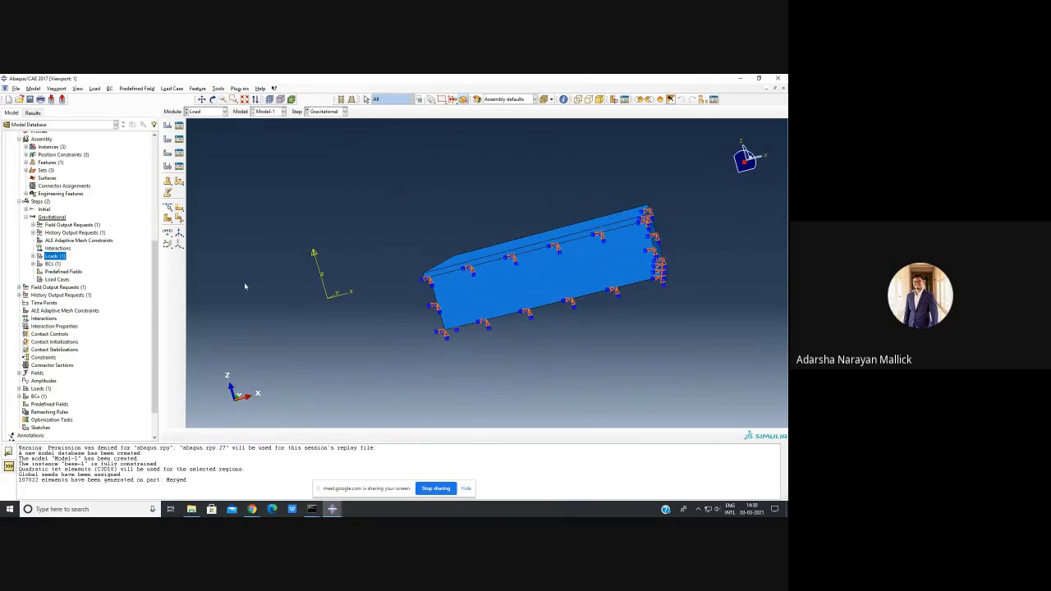
# - Start a geometry surface named InnerSurfaces on the Merged part
pyautogui.scroll(8, 74, 255)
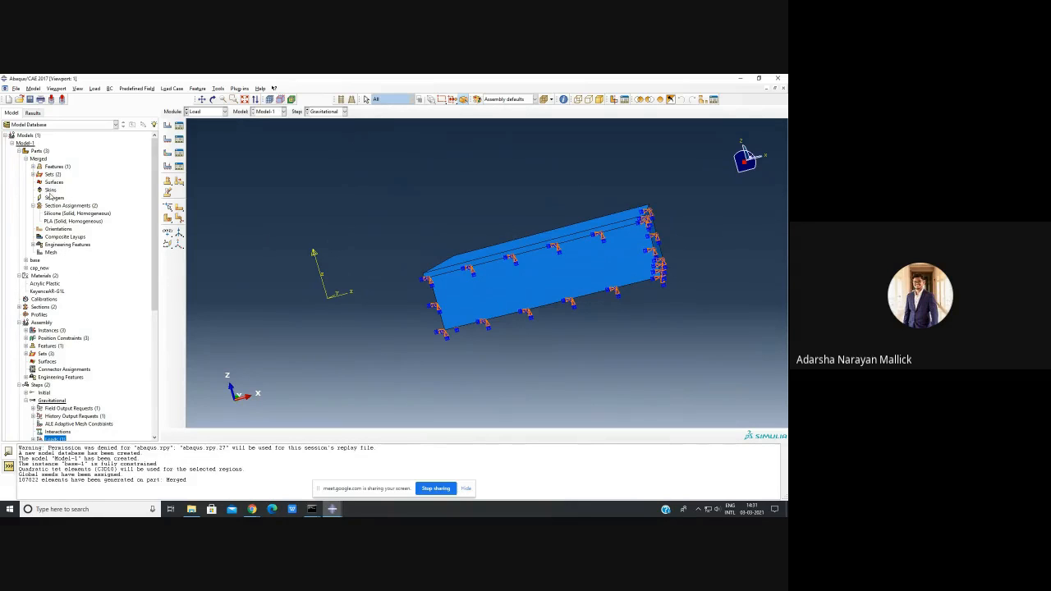
pyautogui.click(52, 183)
pyautogui.doubleClick(53, 182)
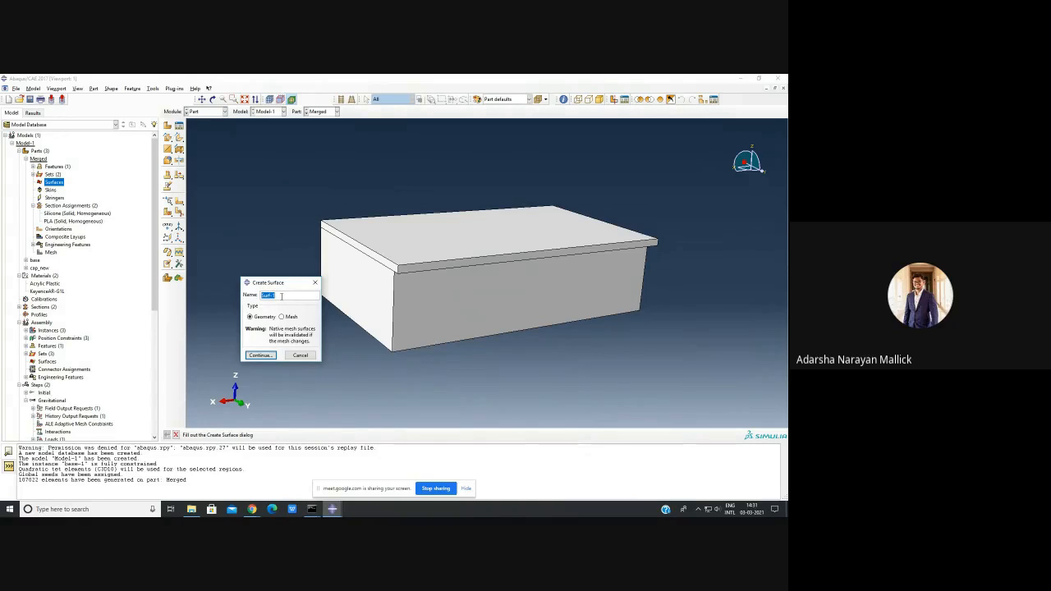
pyautogui.press('BackSpace')
pyautogui.click(262, 355)
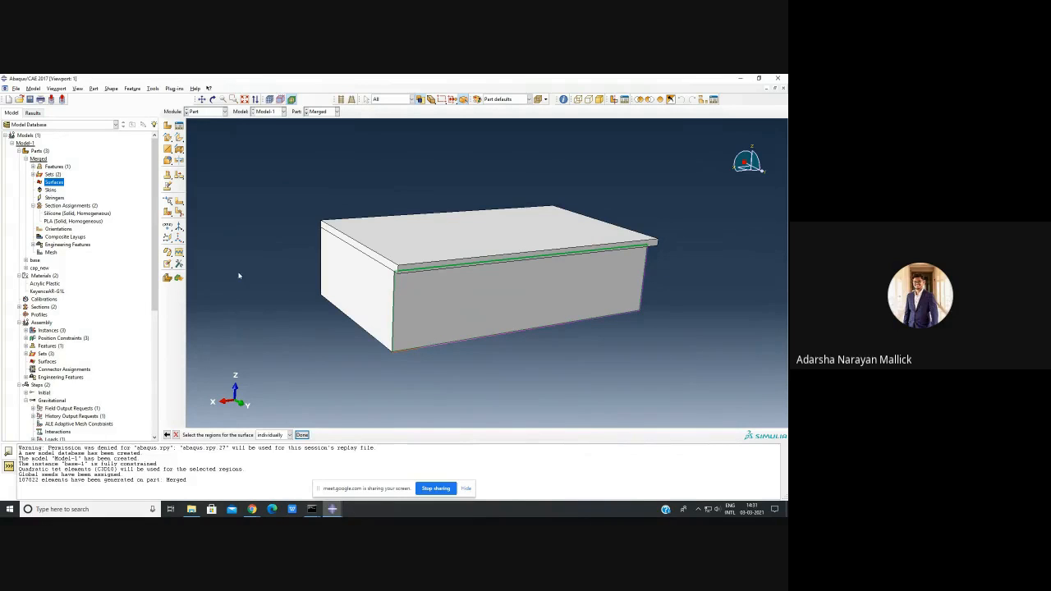
# - Cut the Merged part's display along the Y-Plane to expose the cavity and the underside of the cap
pyautogui.click(155, 87)
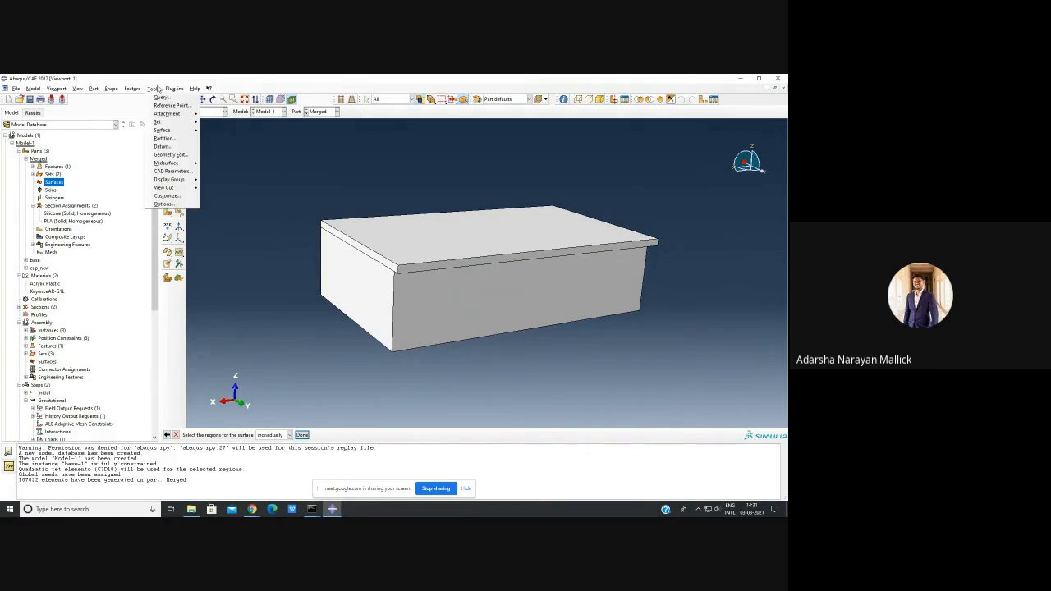
pyautogui.moveTo(172, 189)
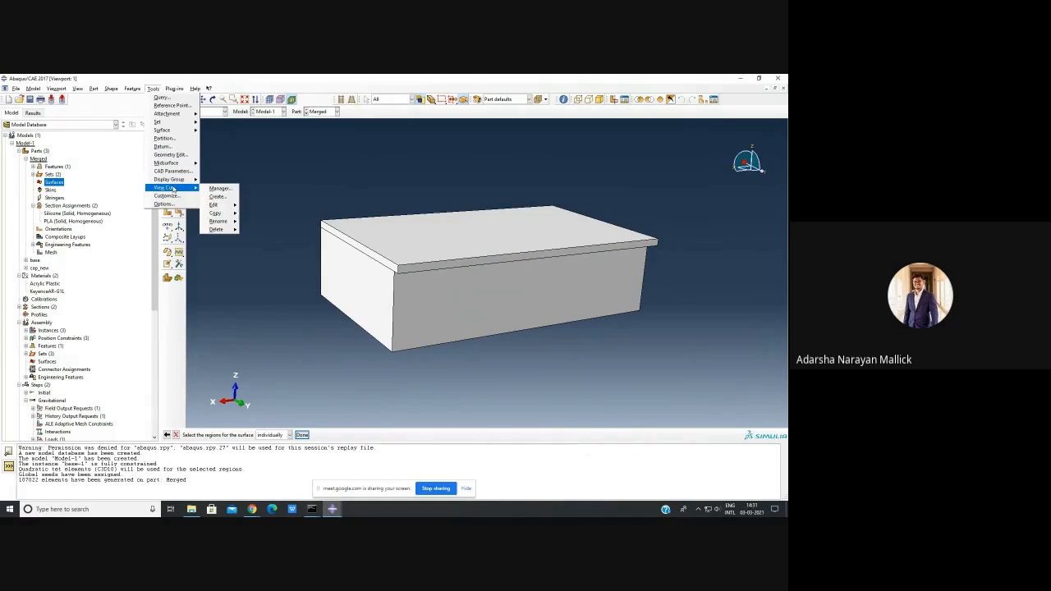
pyautogui.click(215, 190)
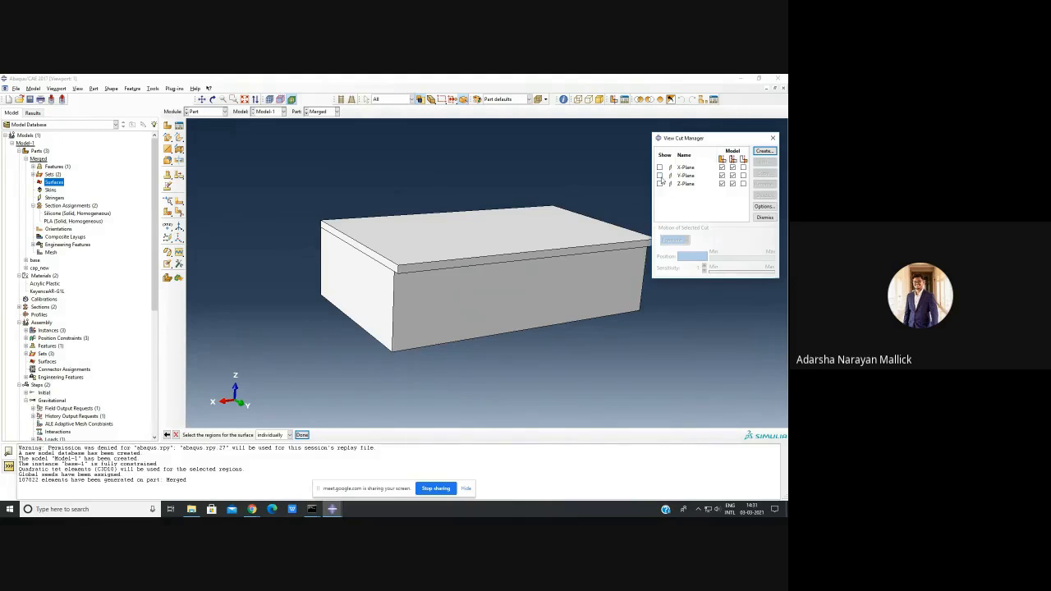
pyautogui.click(659, 175)
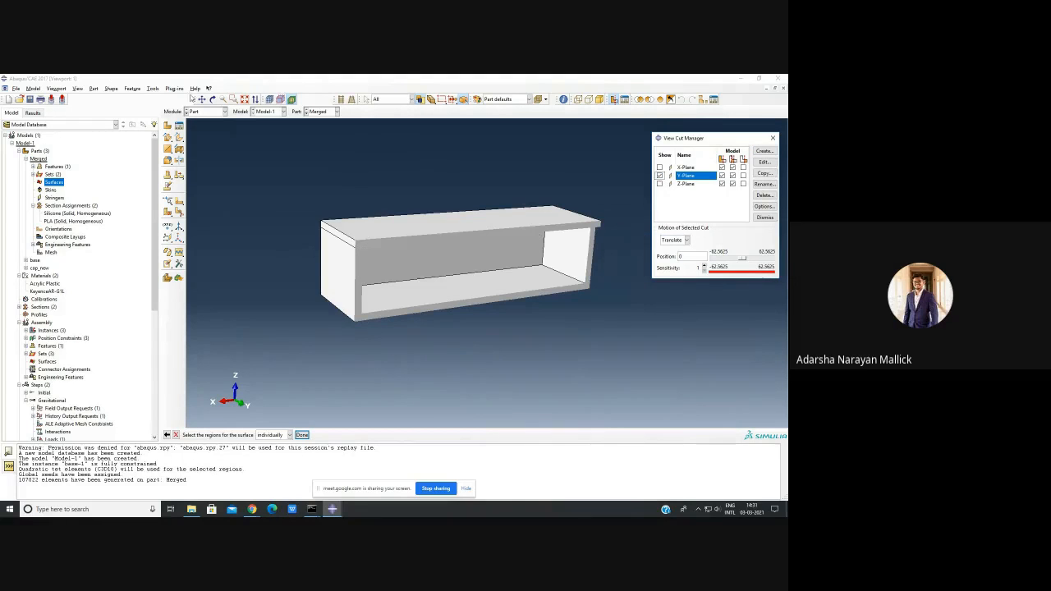
pyautogui.click(213, 100)
pyautogui.moveTo(436, 264); pyautogui.dragTo(336, 265)
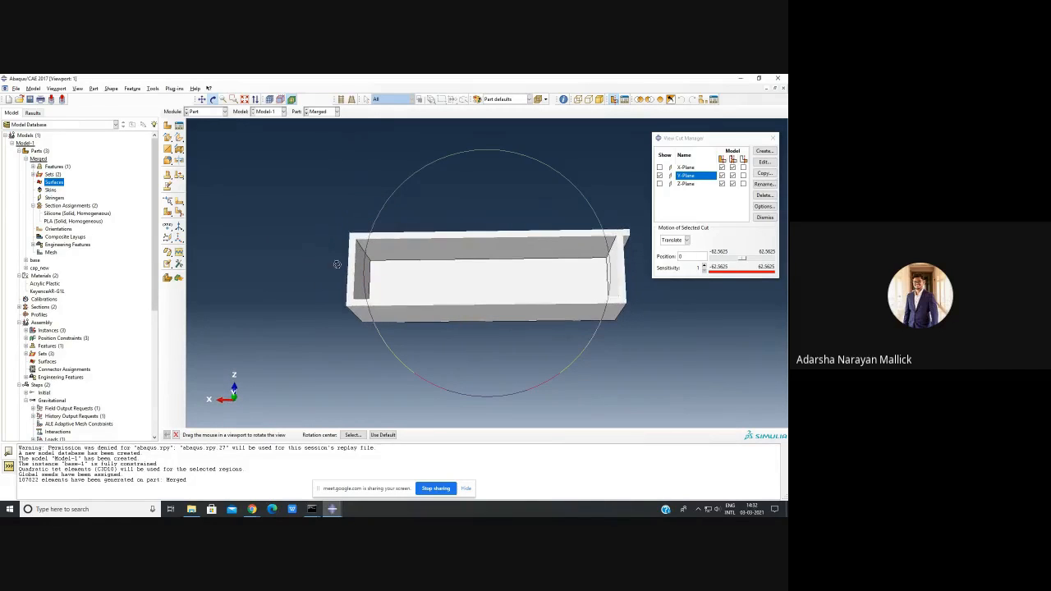
pyautogui.press('Escape')
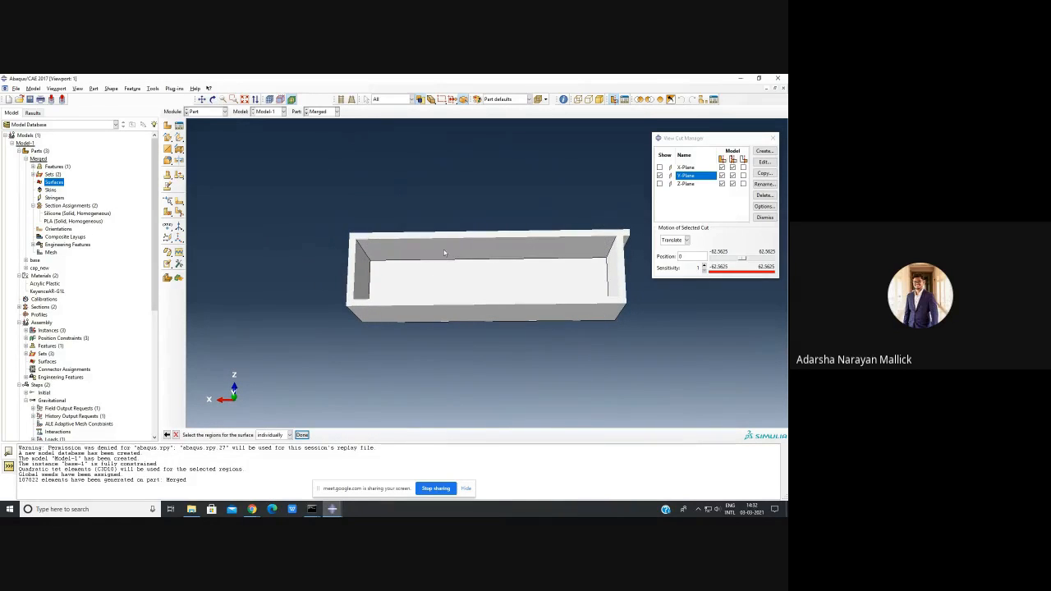
# - Define InnerSurfaces with the cap's inner face above the cavity and turn off the Y-Plane view cut
pyautogui.click(445, 250)
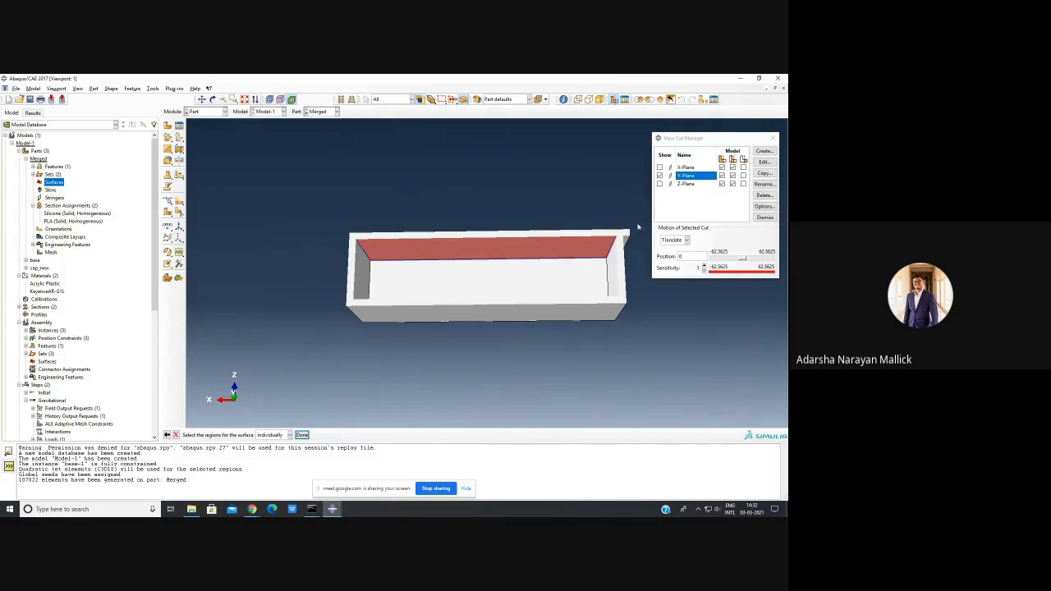
pyautogui.click(302, 435)
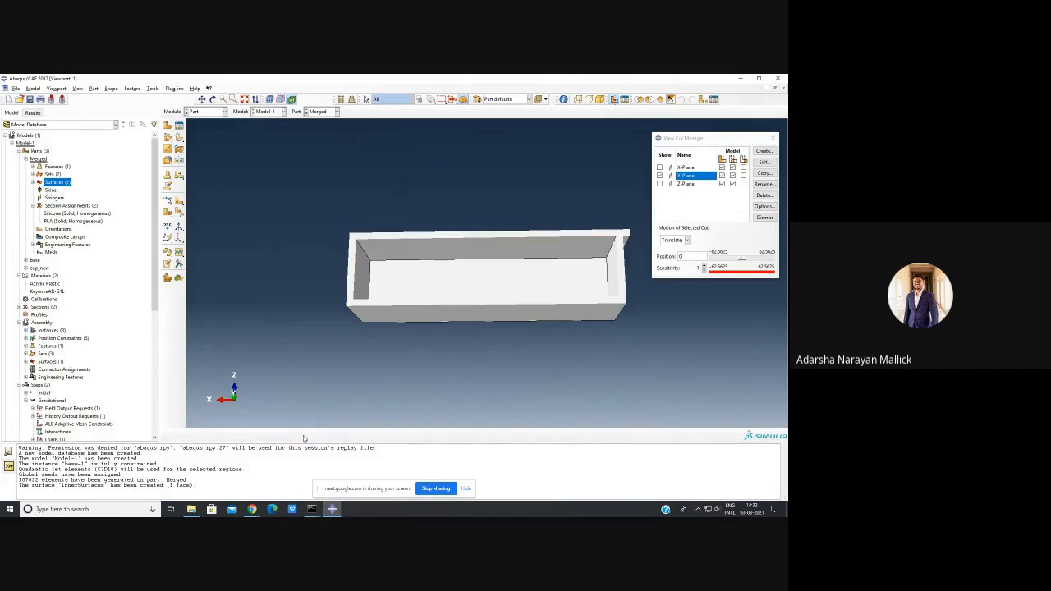
pyautogui.click(660, 175)
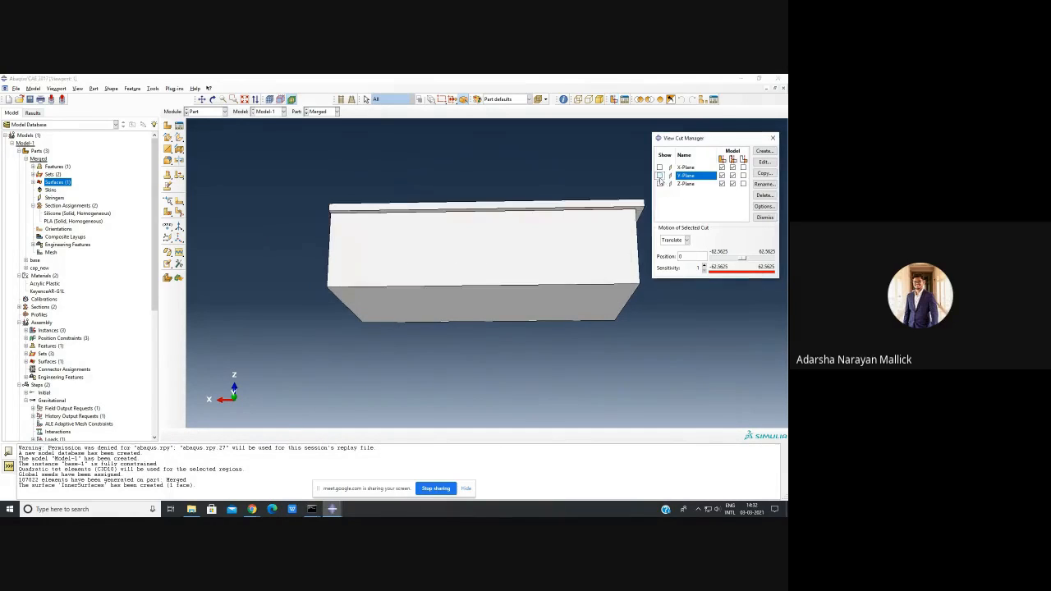
pyautogui.click(772, 139)
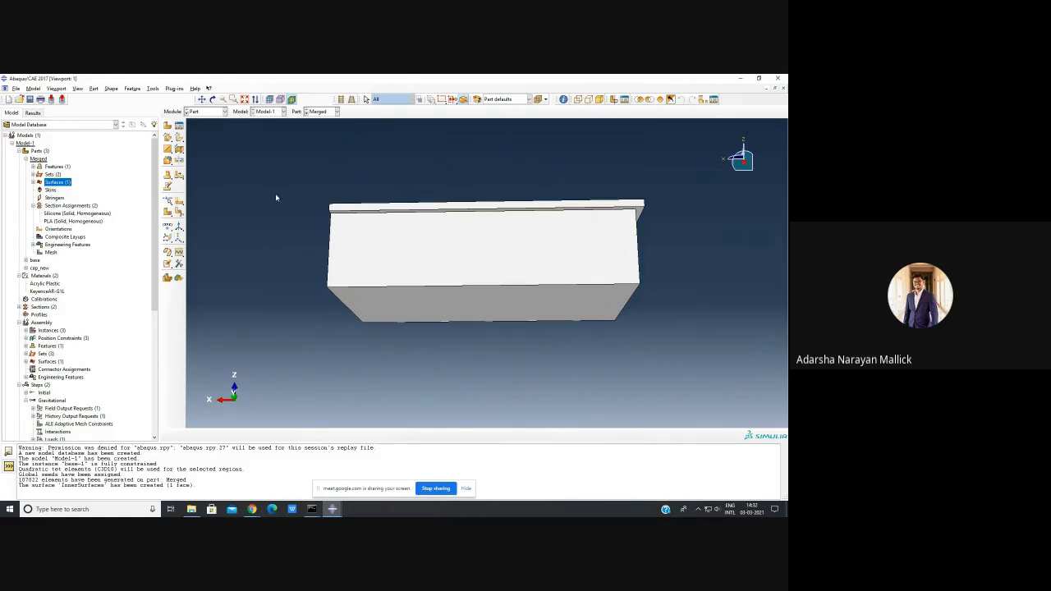
# - Highlight the InnerSurfaces surface on the Merged part and examine its location from several angles
pyautogui.click(215, 100)
pyautogui.moveTo(470, 258); pyautogui.dragTo(493, 320)
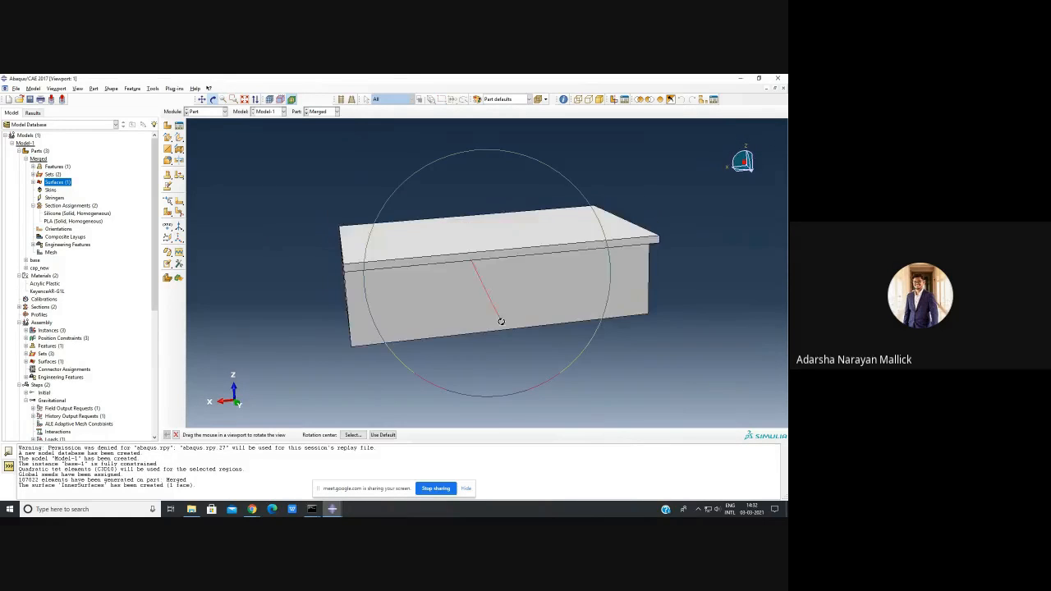
pyautogui.click(34, 182)
pyautogui.click(57, 190)
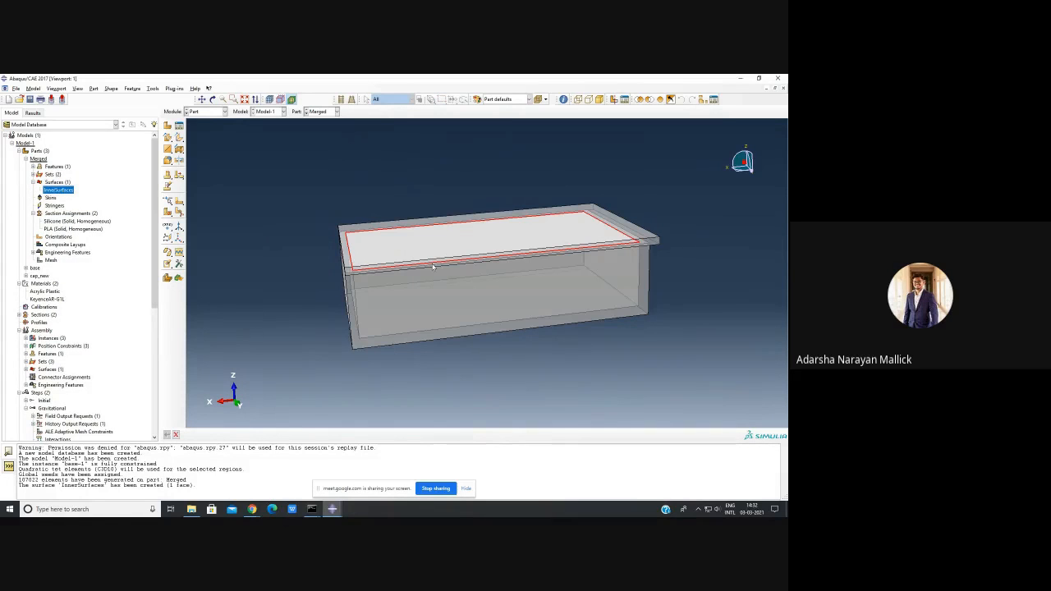
pyautogui.click(212, 99)
pyautogui.moveTo(411, 295); pyautogui.dragTo(728, 264)
pyautogui.press('Escape')
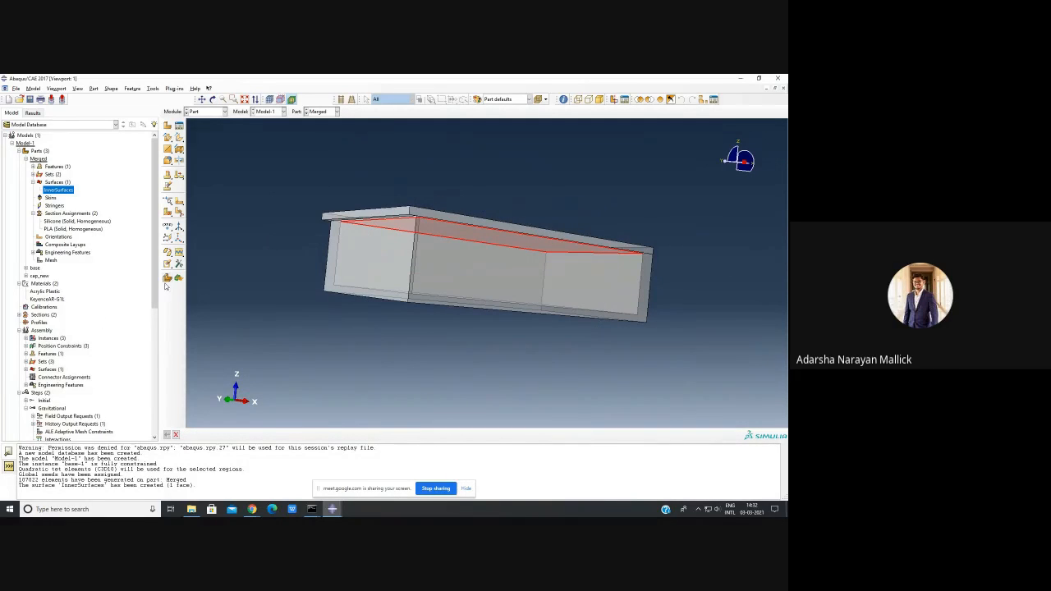
# - Create a Static, General step named Pressure after the Gravitational step
pyautogui.moveTo(155, 289); pyautogui.dragTo(155, 377)
pyautogui.moveTo(156, 326); pyautogui.dragTo(156, 342)
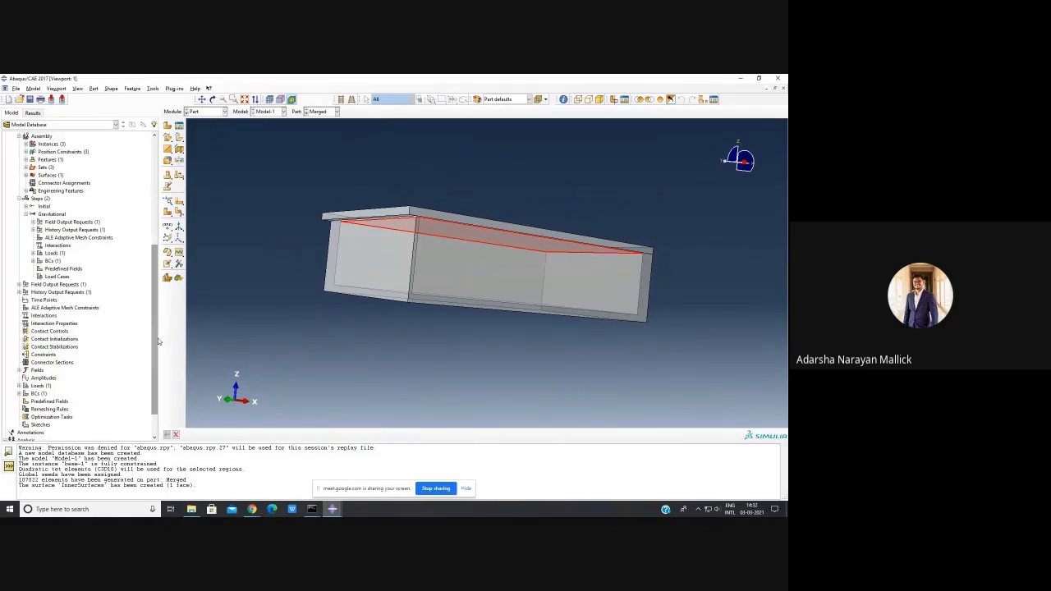
pyautogui.click(40, 200)
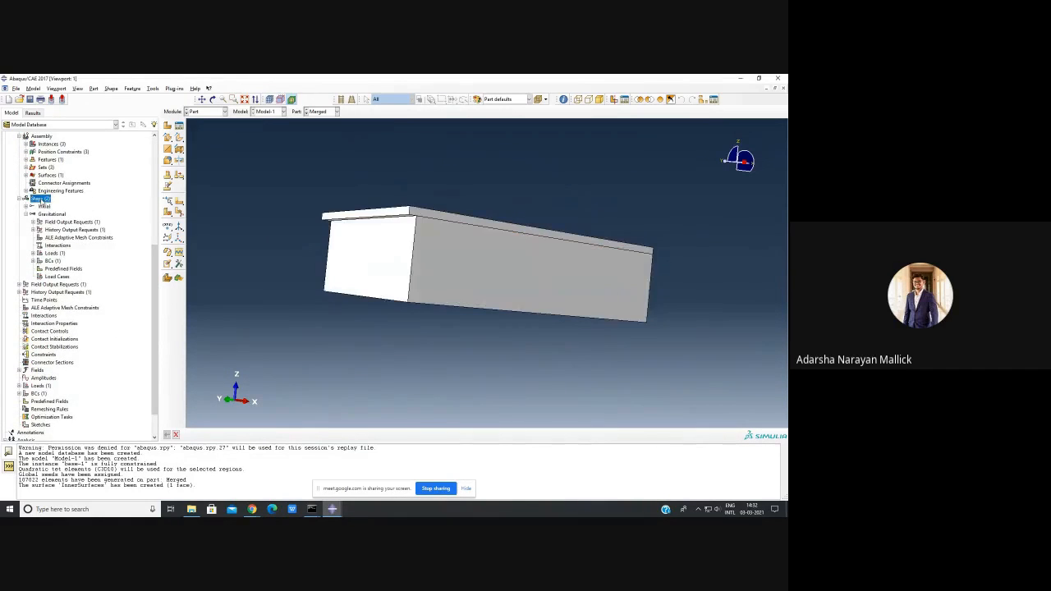
pyautogui.rightClick(40, 201)
pyautogui.click(46, 212)
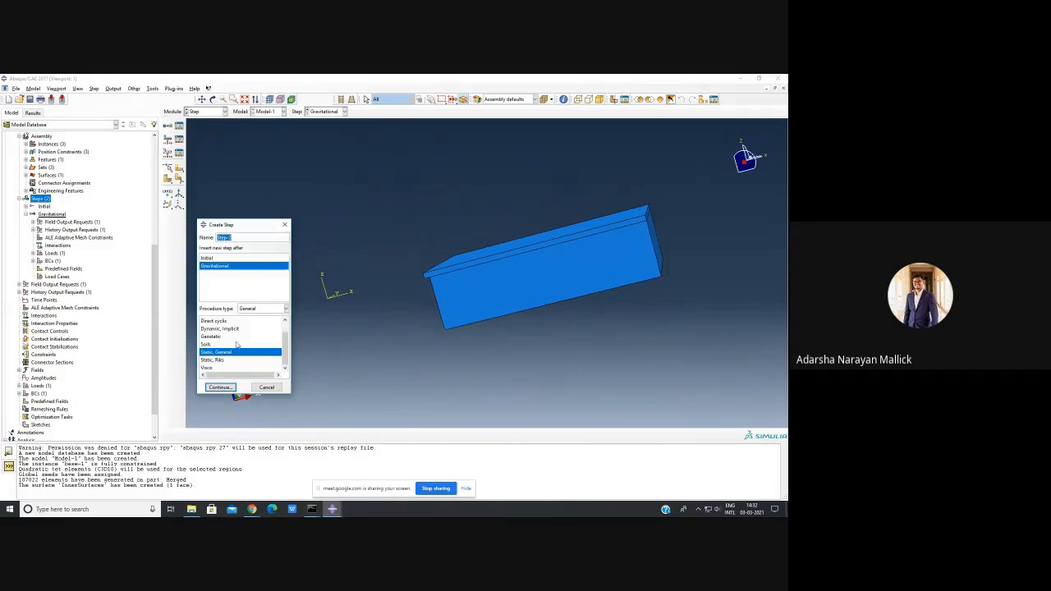
pyautogui.write('Pressure')
pyautogui.click(220, 388)
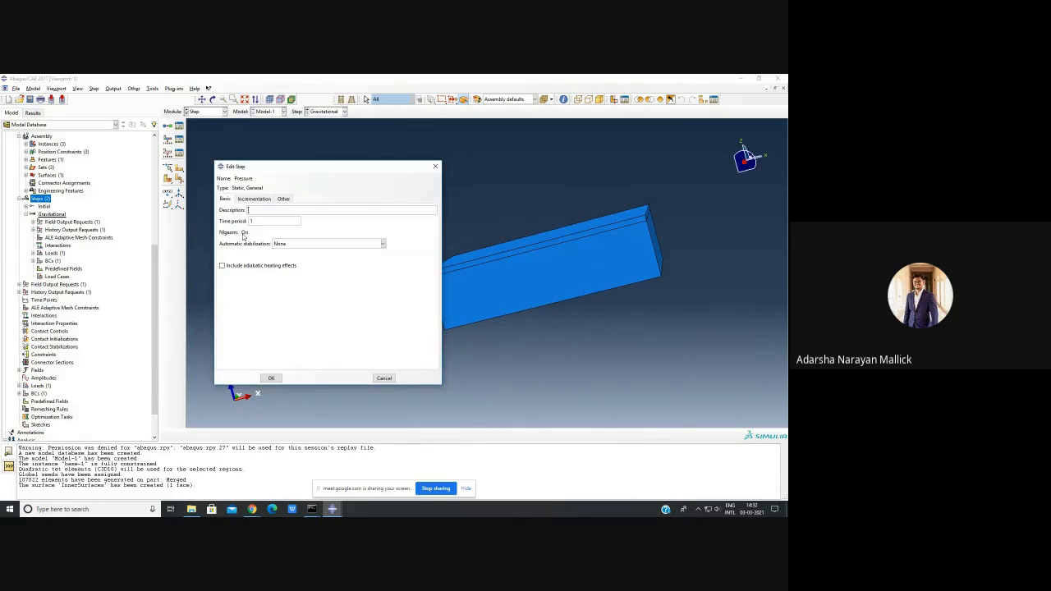